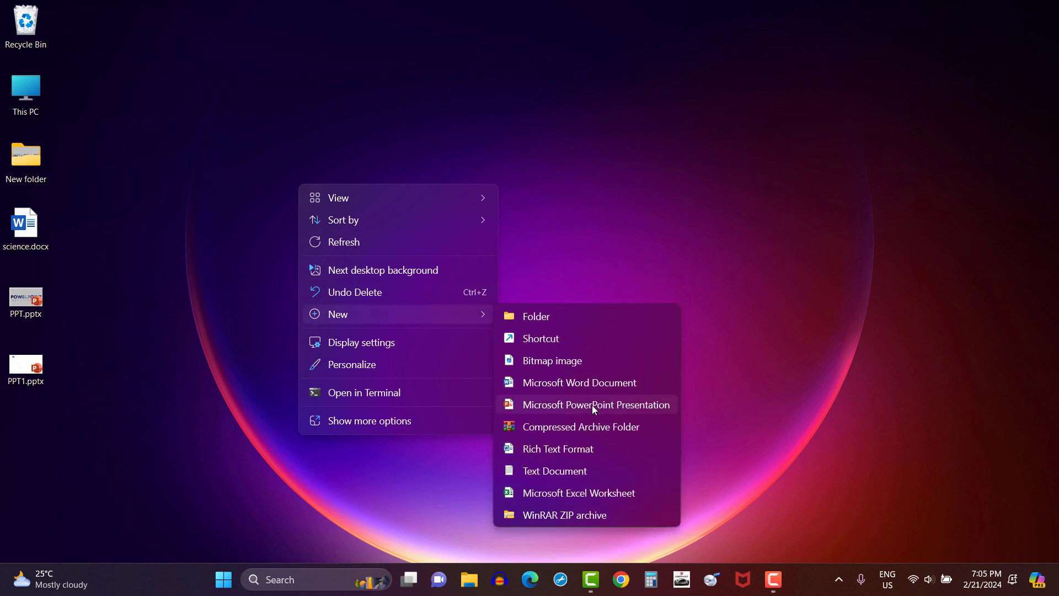
Create 1.pptx on the desktop, open it, and delete both placeholders from the first slide
{"action": "left_click", "coordinate": [591, 404]}
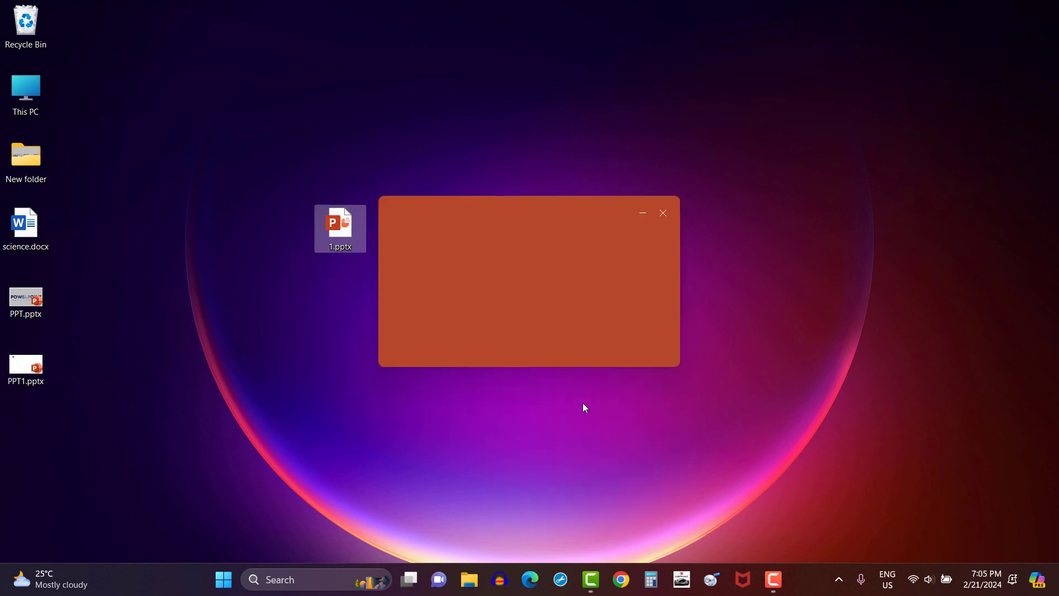
{"action": "left_click_drag", "start_coordinate": [296, 147], "coordinate": [907, 488]}
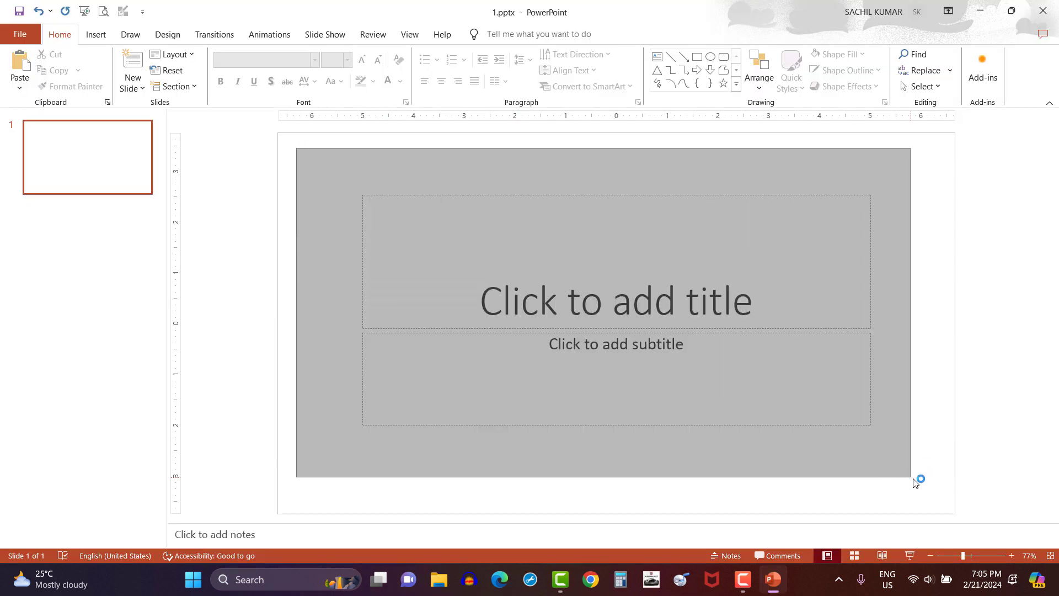
{"action": "key", "text": "Delete"}
{"action": "left_click", "coordinate": [102, 37]}
{"action": "left_click", "coordinate": [218, 77]}
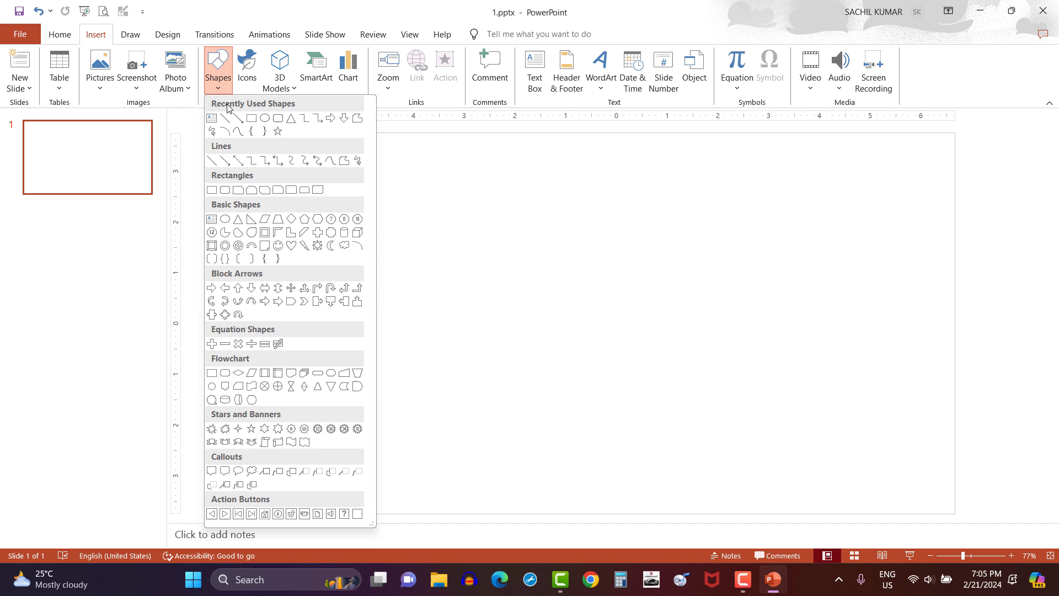
Draw a fully rounded 5.53" tall blue bar on the left and place a copy beside it
{"action": "left_click", "coordinate": [280, 119]}
{"action": "left_click_drag", "start_coordinate": [304, 189], "coordinate": [344, 448]}
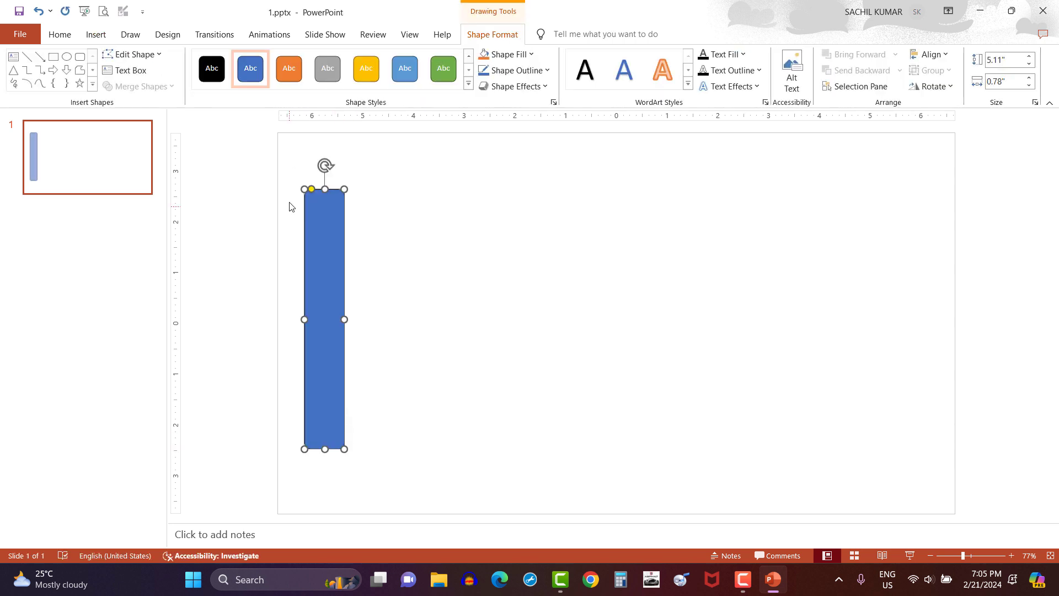
{"action": "left_click_drag", "start_coordinate": [312, 207], "coordinate": [315, 227]}
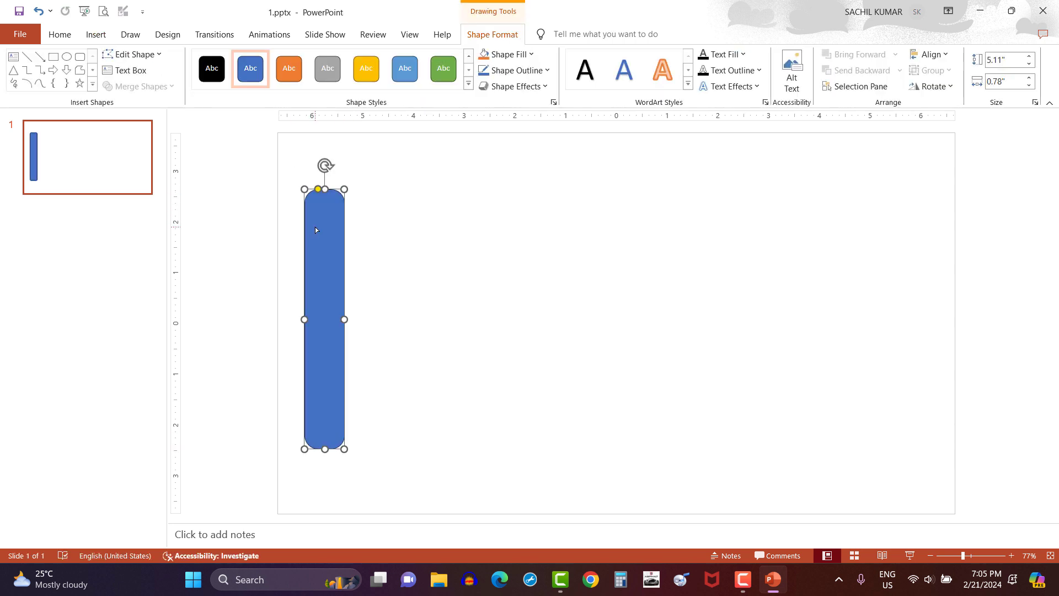
{"action": "left_click_drag", "start_coordinate": [325, 189], "coordinate": [325, 178]}
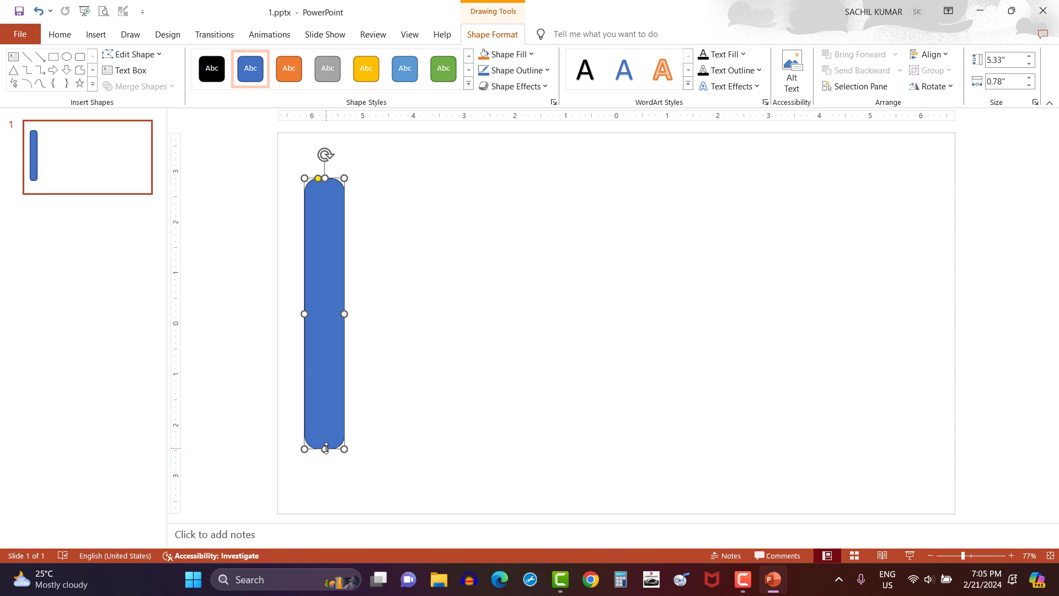
{"action": "left_click_drag", "start_coordinate": [325, 448], "coordinate": [324, 459]}
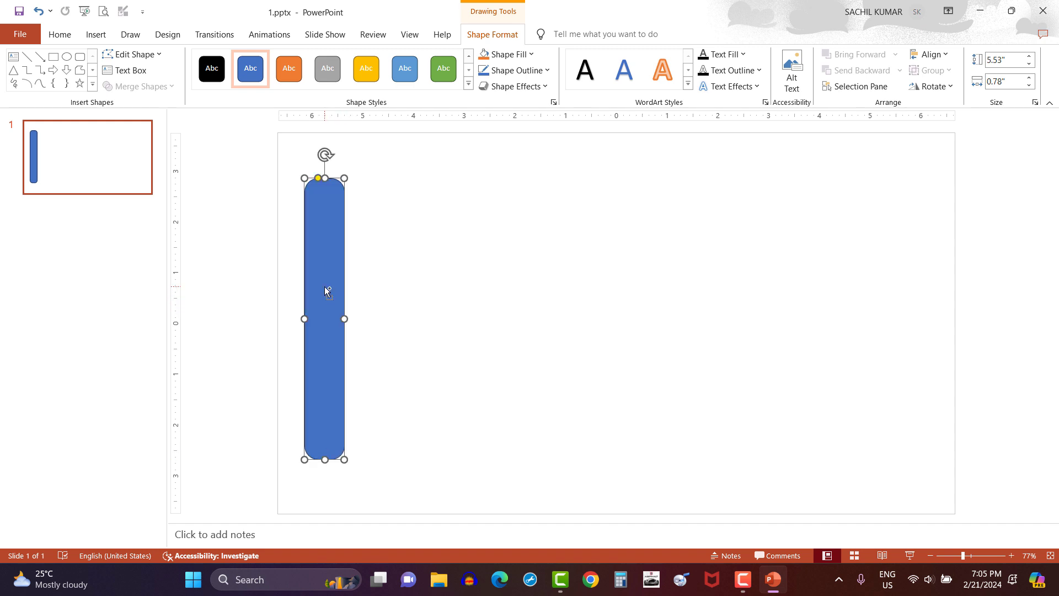
{"action": "left_click_drag", "start_coordinate": [326, 288], "coordinate": [369, 291]}
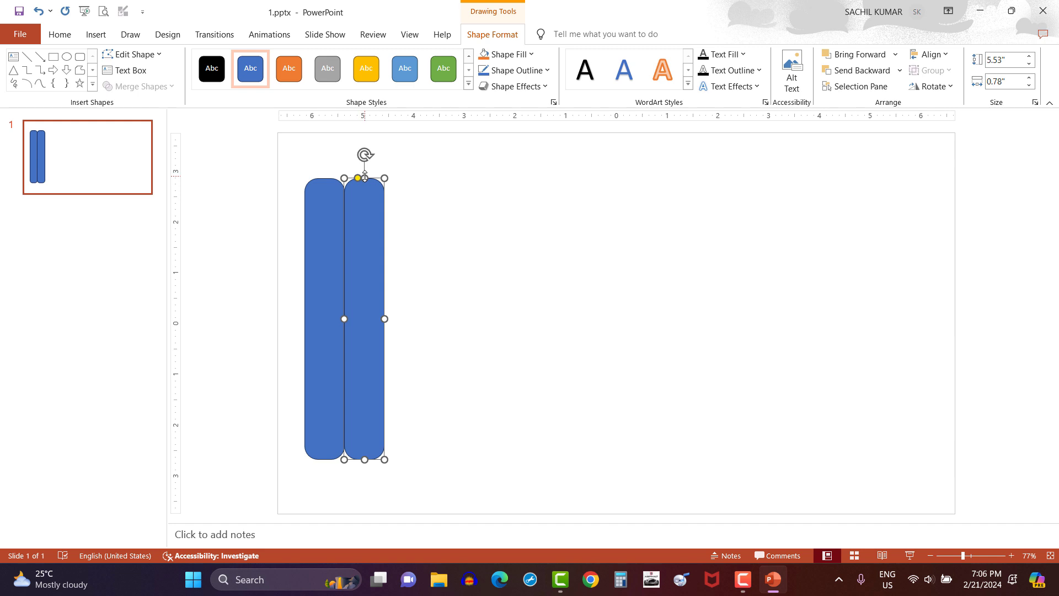
Add more bar copies with heights 3.82", 6.51", 5.23" and 6.51"
{"action": "left_click_drag", "start_coordinate": [365, 177], "coordinate": [365, 197]}
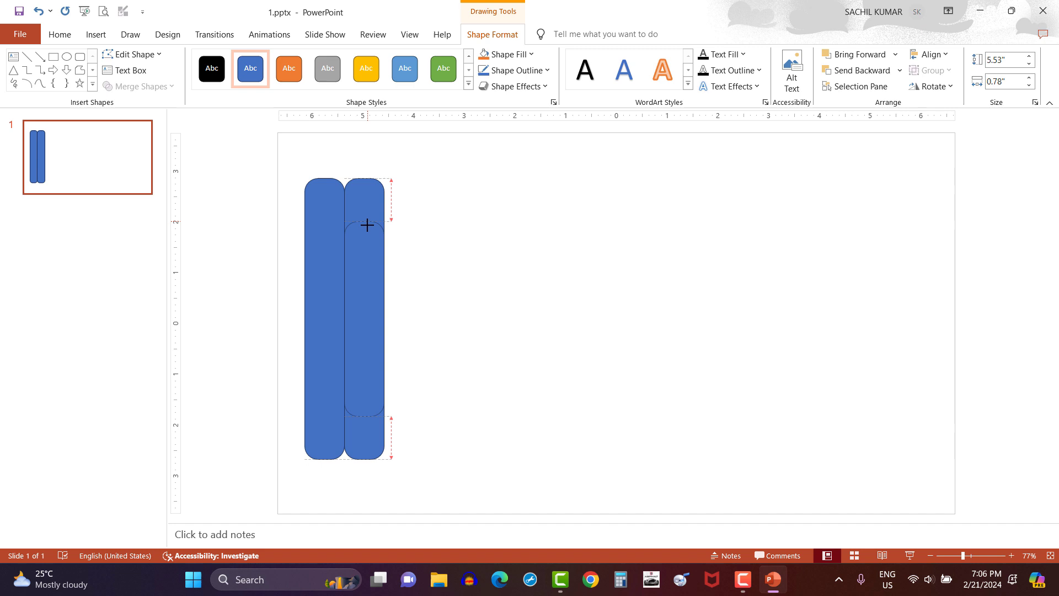
{"action": "left_click_drag", "start_coordinate": [367, 225], "coordinate": [369, 224]}
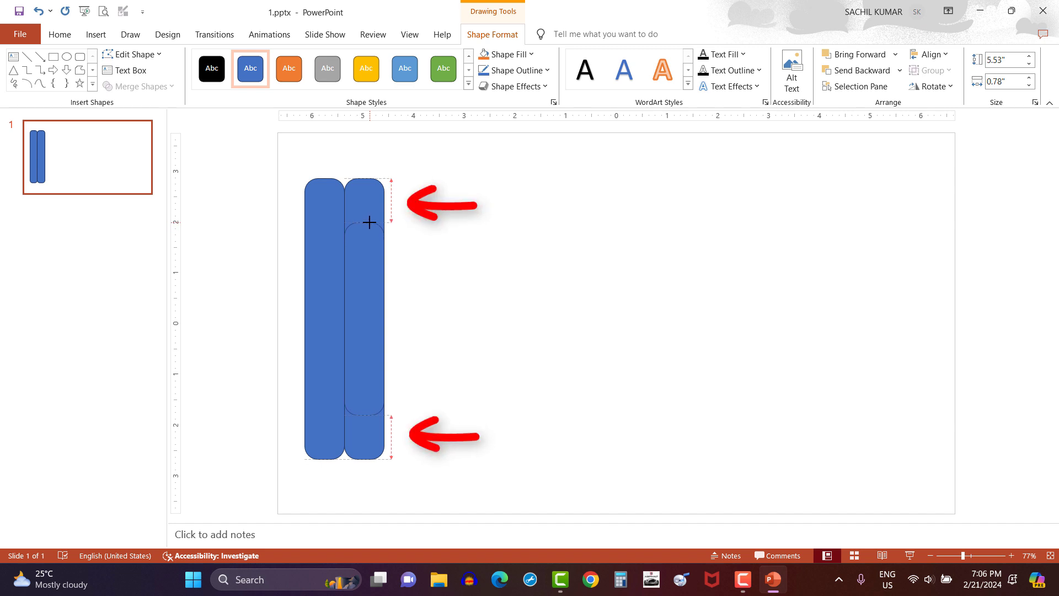
{"action": "left_click_drag", "start_coordinate": [369, 221], "coordinate": [369, 221]}
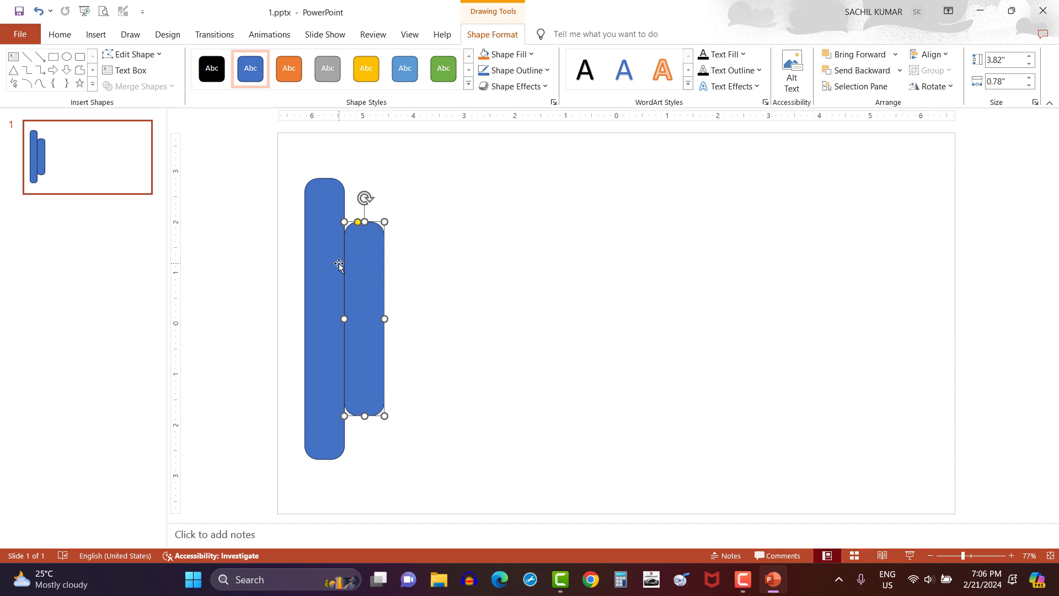
{"action": "left_click_drag", "start_coordinate": [336, 262], "coordinate": [445, 258]}
{"action": "left_click_drag", "start_coordinate": [445, 178], "coordinate": [446, 153]}
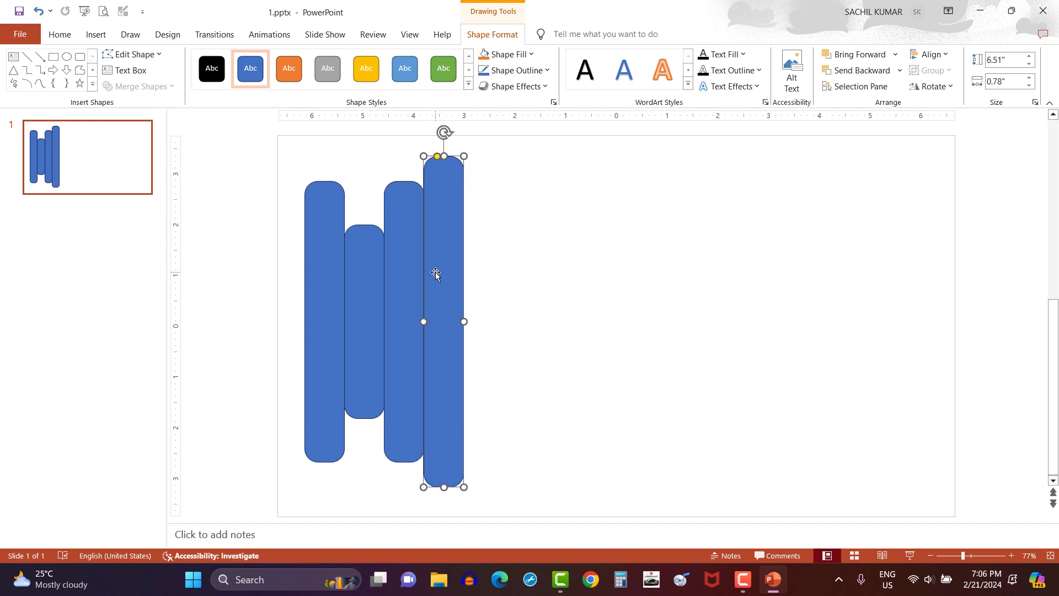
{"action": "left_click_drag", "start_coordinate": [435, 273], "coordinate": [475, 270]}
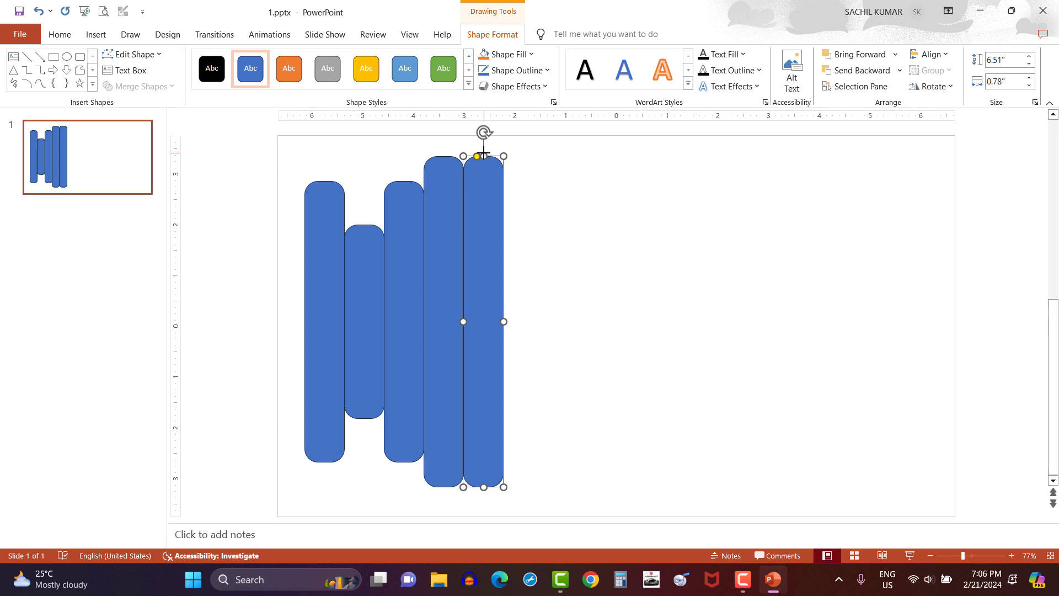
{"action": "left_click_drag", "start_coordinate": [483, 153], "coordinate": [480, 188]}
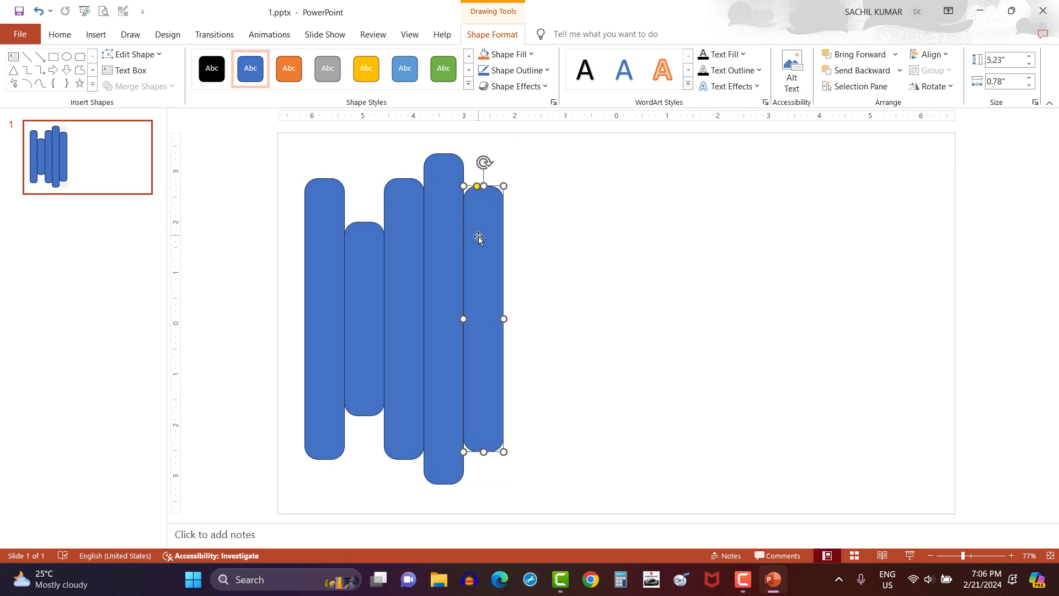
{"action": "left_click_drag", "start_coordinate": [474, 248], "coordinate": [514, 246]}
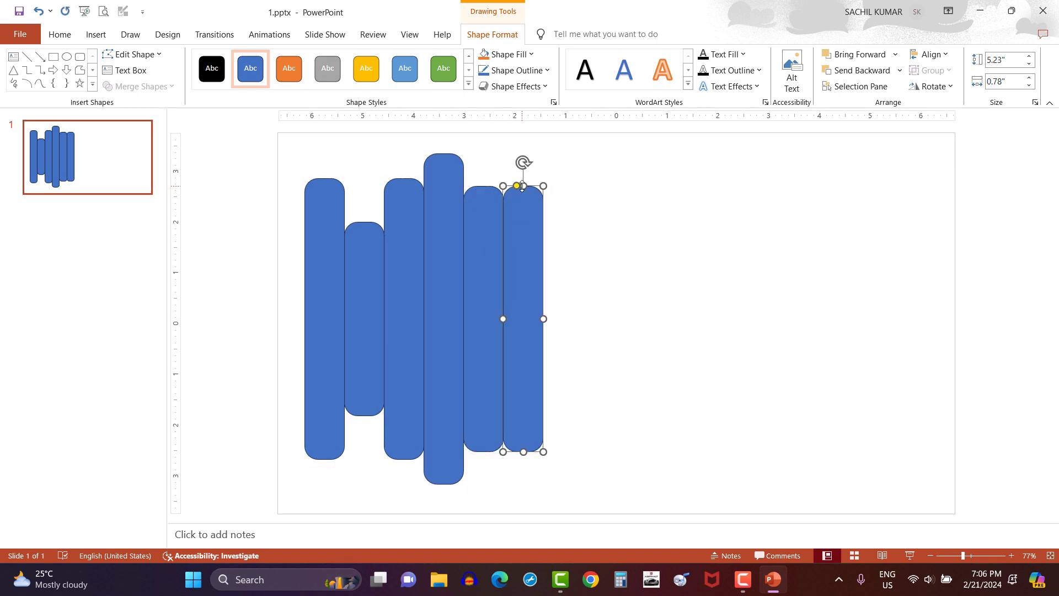
{"action": "left_click_drag", "start_coordinate": [522, 186], "coordinate": [522, 156]}
Duplicate the first group of bars into the right half of the slide
{"action": "left_click", "coordinate": [333, 292], "text": "shift"}
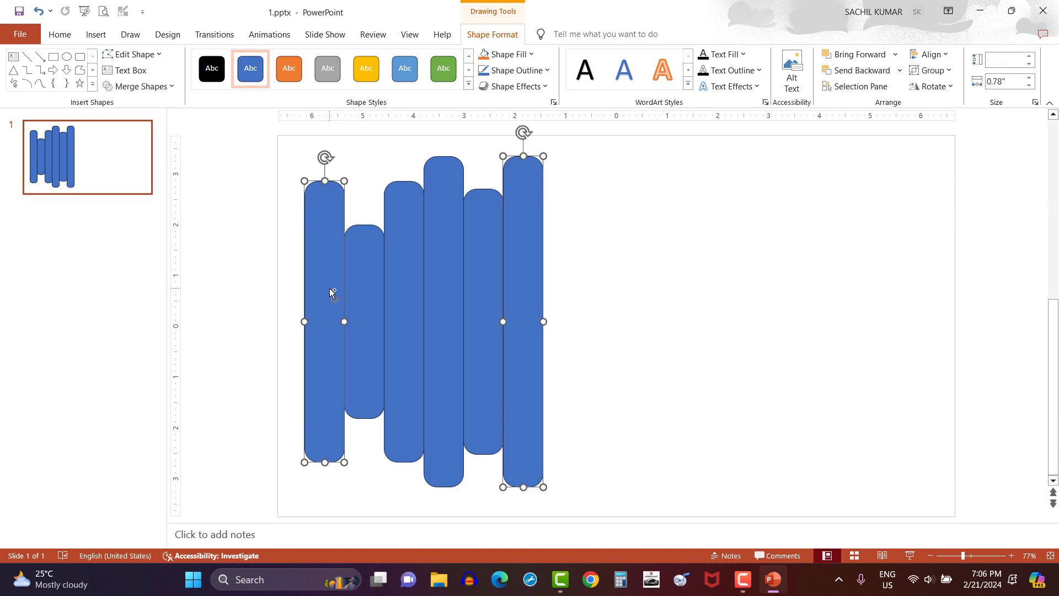
{"action": "left_click", "coordinate": [359, 296], "text": "shift"}
{"action": "left_click", "coordinate": [403, 298], "text": "shift"}
{"action": "left_click", "coordinate": [443, 300], "text": "shift"}
{"action": "left_click", "coordinate": [485, 306], "text": "shift"}
{"action": "left_click_drag", "start_coordinate": [439, 306], "coordinate": [689, 290]}
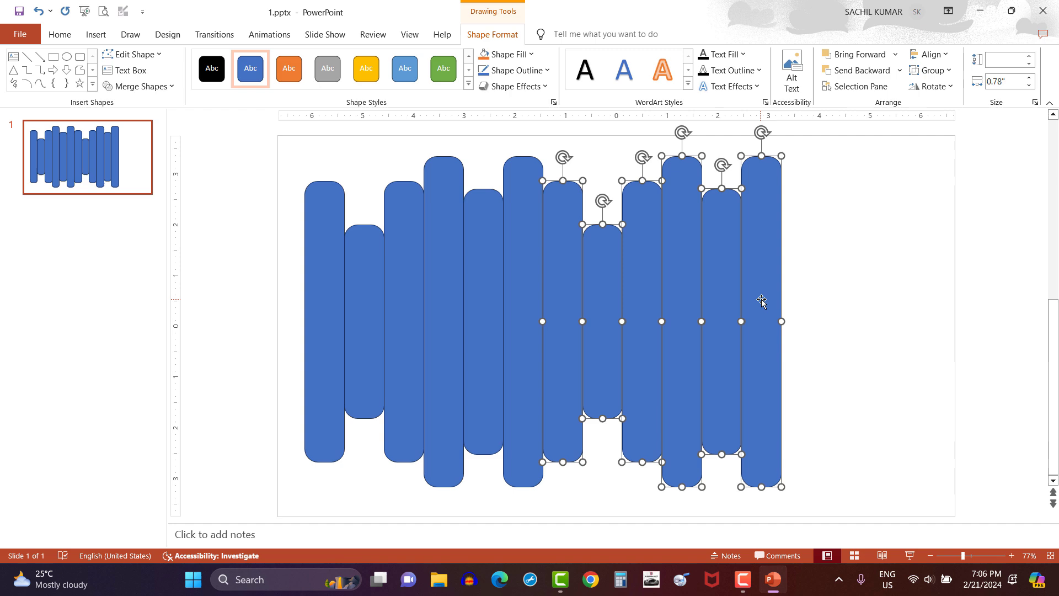
Duplicate the second, third and fourth bars to the far right
{"action": "left_click", "coordinate": [364, 309]}
{"action": "left_click", "coordinate": [404, 301], "text": "shift"}
{"action": "left_click", "coordinate": [453, 303], "text": "shift"}
{"action": "left_click_drag", "start_coordinate": [458, 306], "coordinate": [881, 305]}
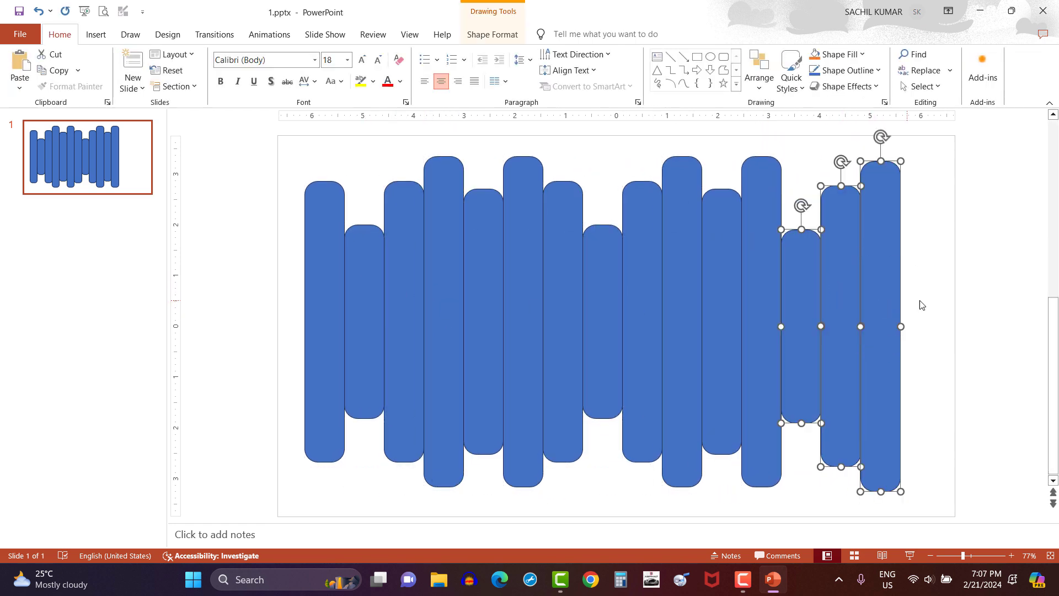
Select all 15 bars, nudge them right twice, and group them into one object
{"action": "key", "text": "ctrl+a"}
{"action": "key", "text": "Right"}
{"action": "key", "text": "Right"}
{"action": "key", "text": "Right"}
{"action": "key", "text": "Right"}
{"action": "key", "text": "Right"}
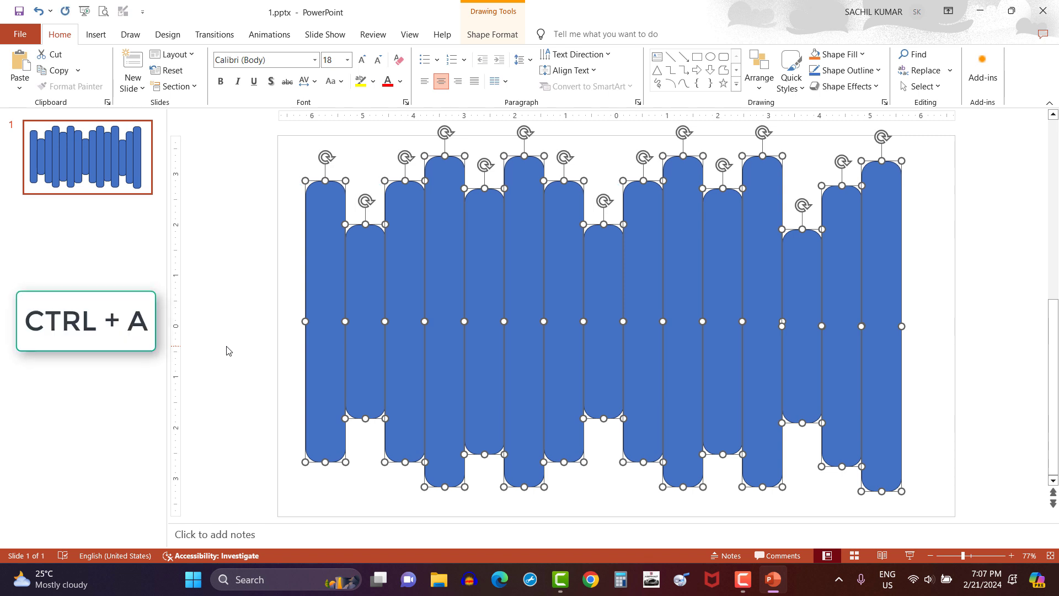
{"action": "key", "text": "Right"}
{"action": "key", "text": "Right"}
{"action": "key", "text": "Right"}
{"action": "key", "text": "Right"}
{"action": "key", "text": "Right"}
{"action": "key", "text": "Right"}
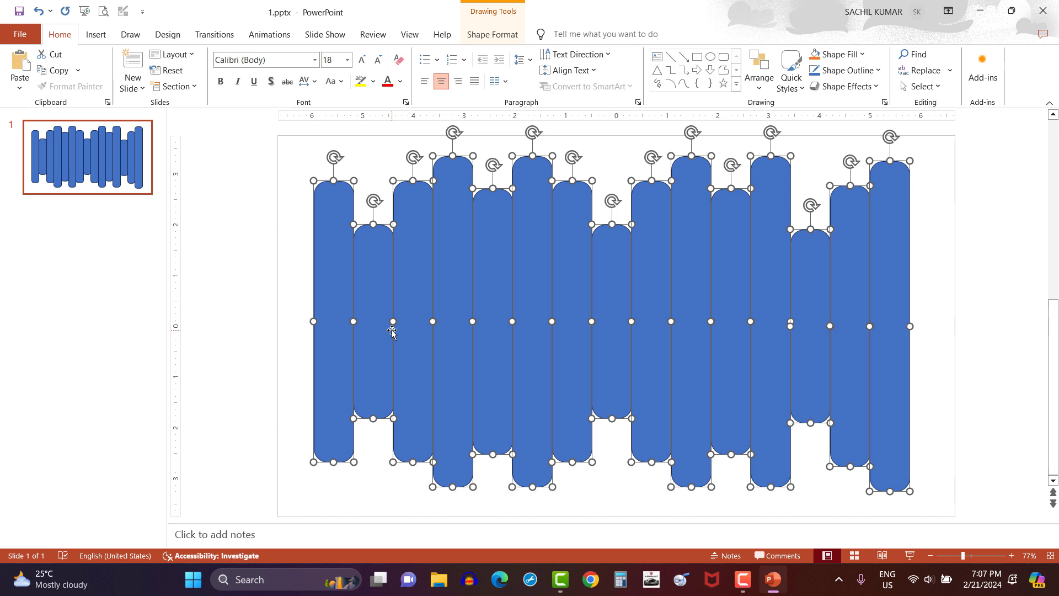
{"action": "right_click", "coordinate": [409, 312]}
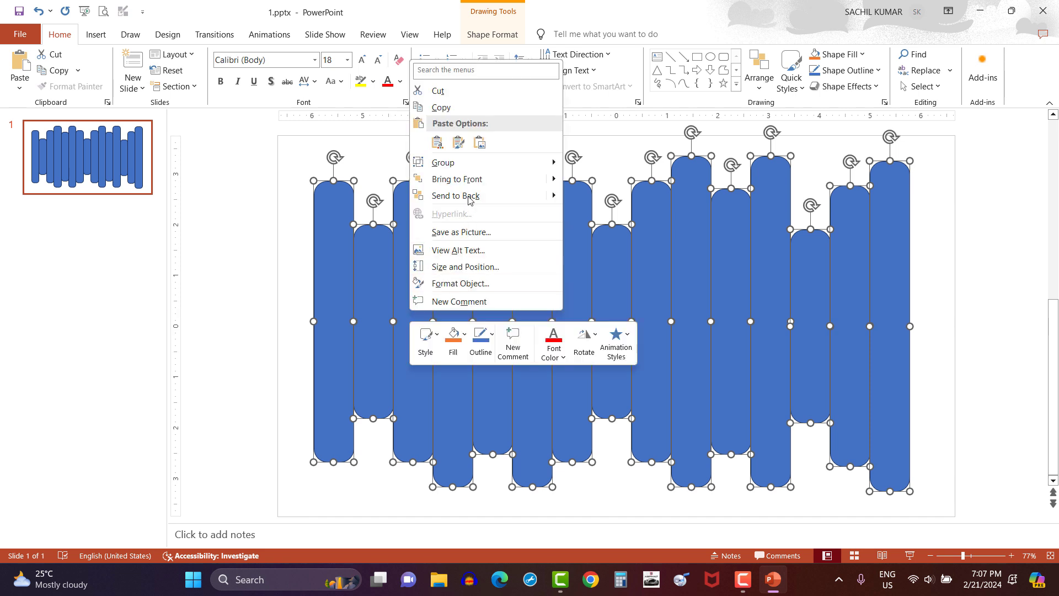
{"action": "mouse_move", "coordinate": [552, 163]}
{"action": "left_click", "coordinate": [597, 164]}
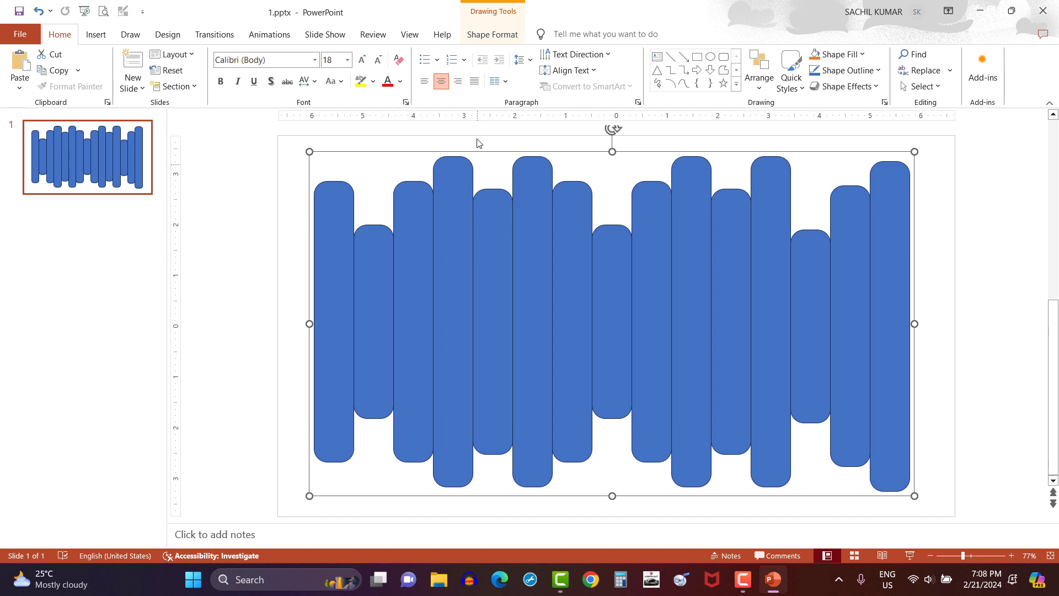
Set the grouped bars' Shape Outline to No Outline
{"action": "left_click", "coordinate": [490, 36]}
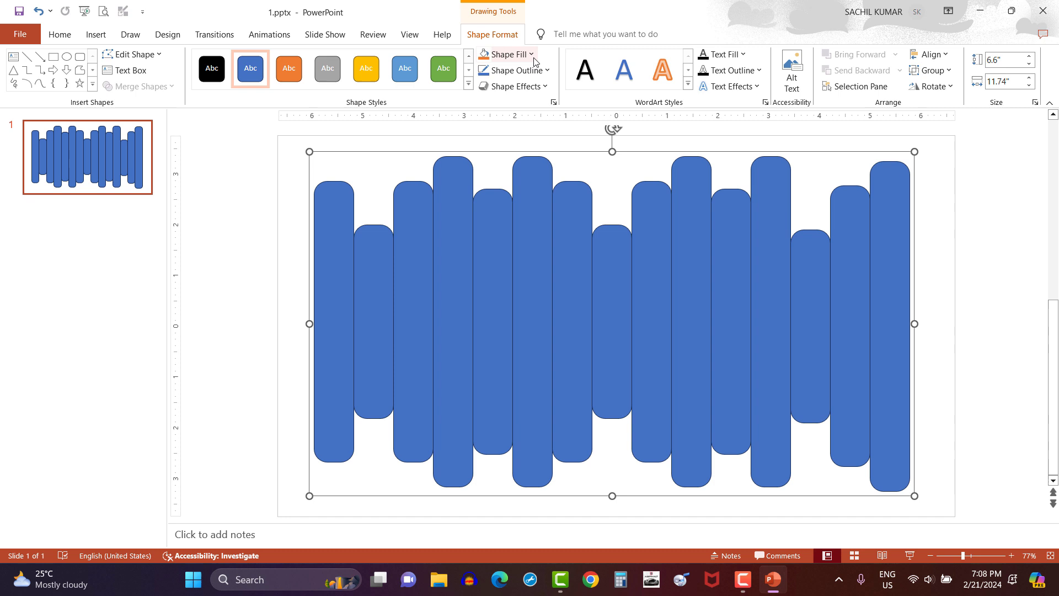
{"action": "left_click", "coordinate": [545, 71]}
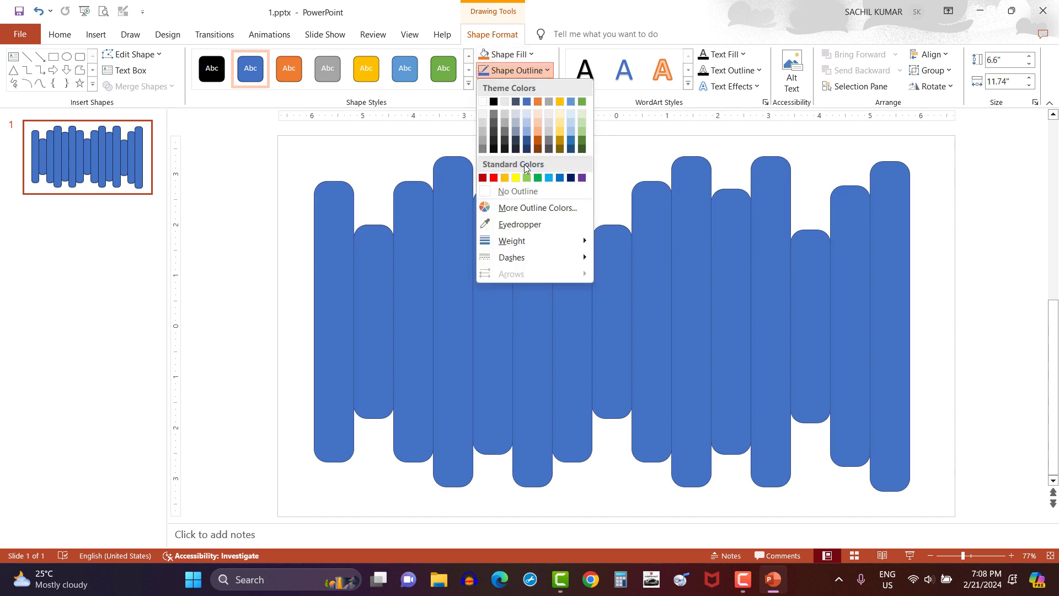
{"action": "left_click", "coordinate": [523, 192]}
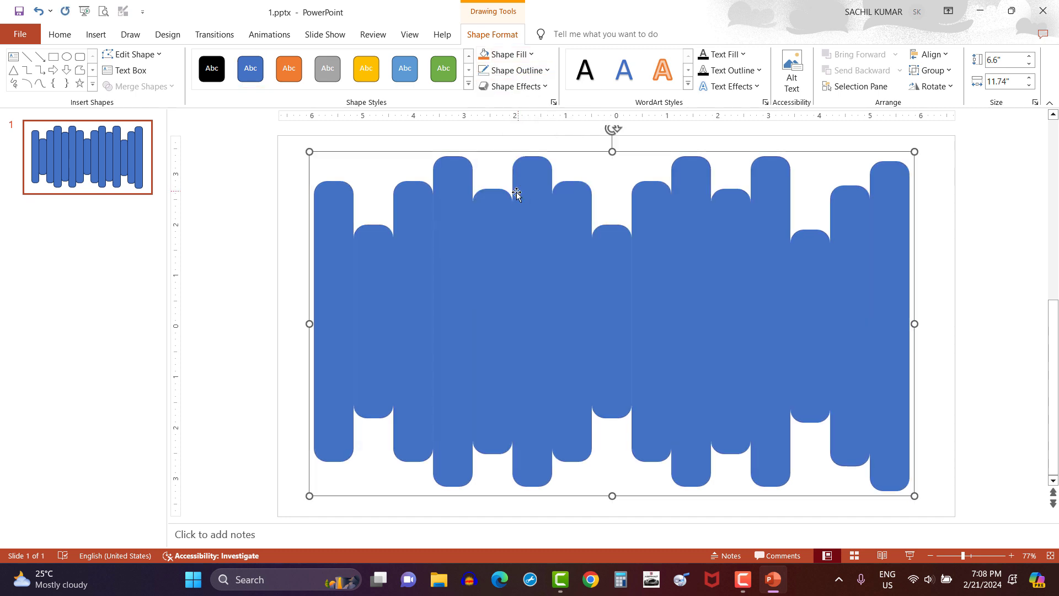
In Format Shape, switch the bars to Picture or texture fill and choose Insert for the picture
{"action": "right_click", "coordinate": [623, 312]}
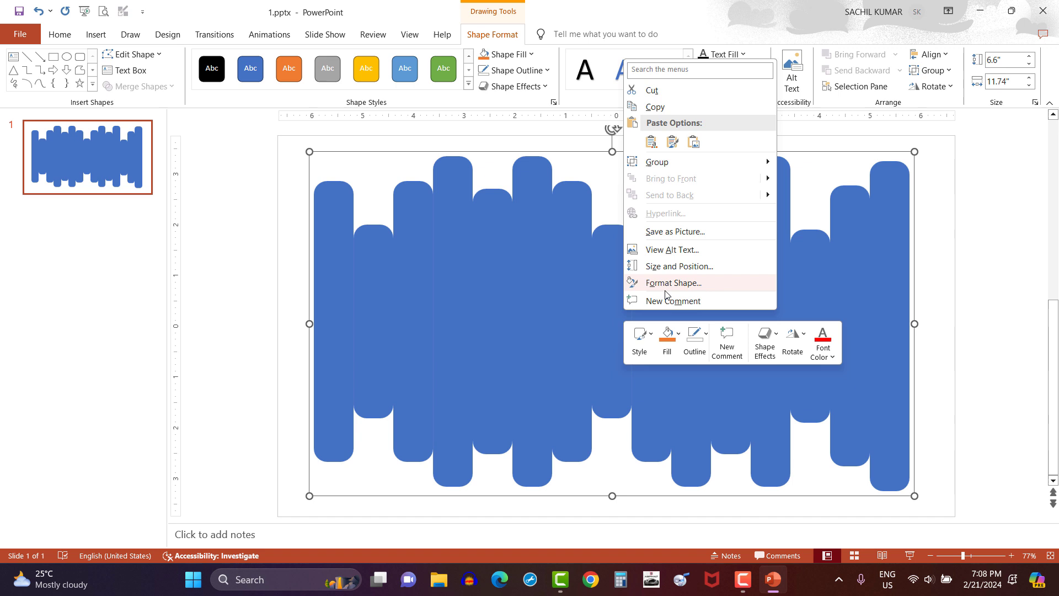
{"action": "left_click", "coordinate": [682, 282]}
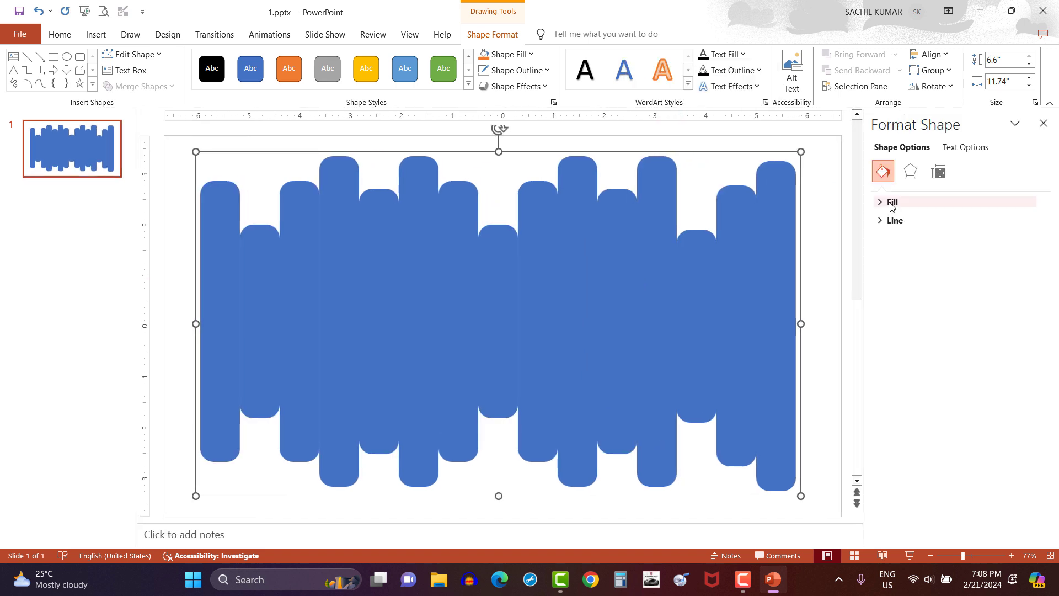
{"action": "left_click", "coordinate": [891, 203]}
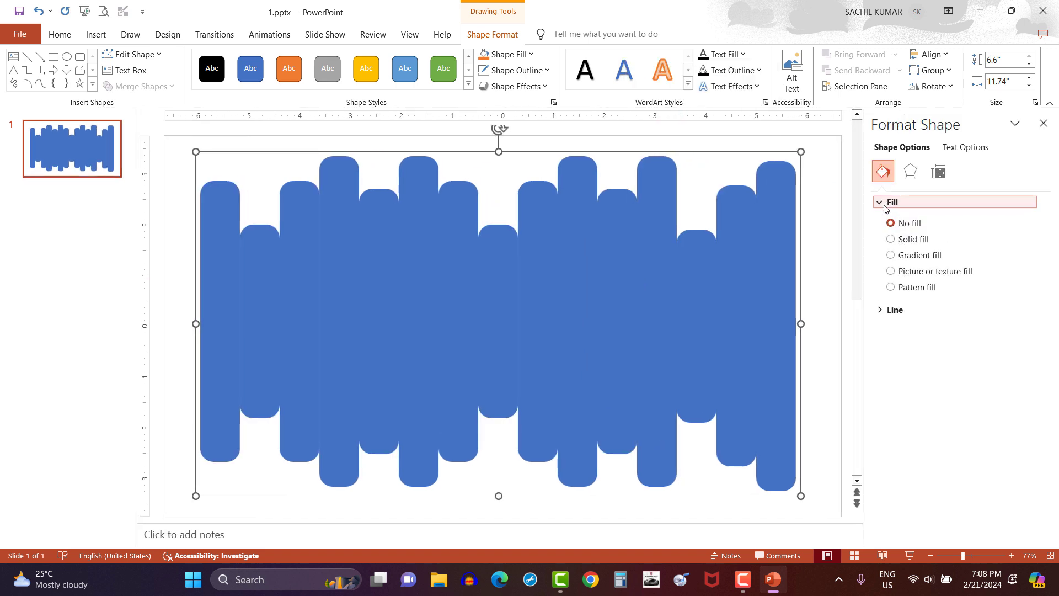
{"action": "left_click", "coordinate": [904, 272]}
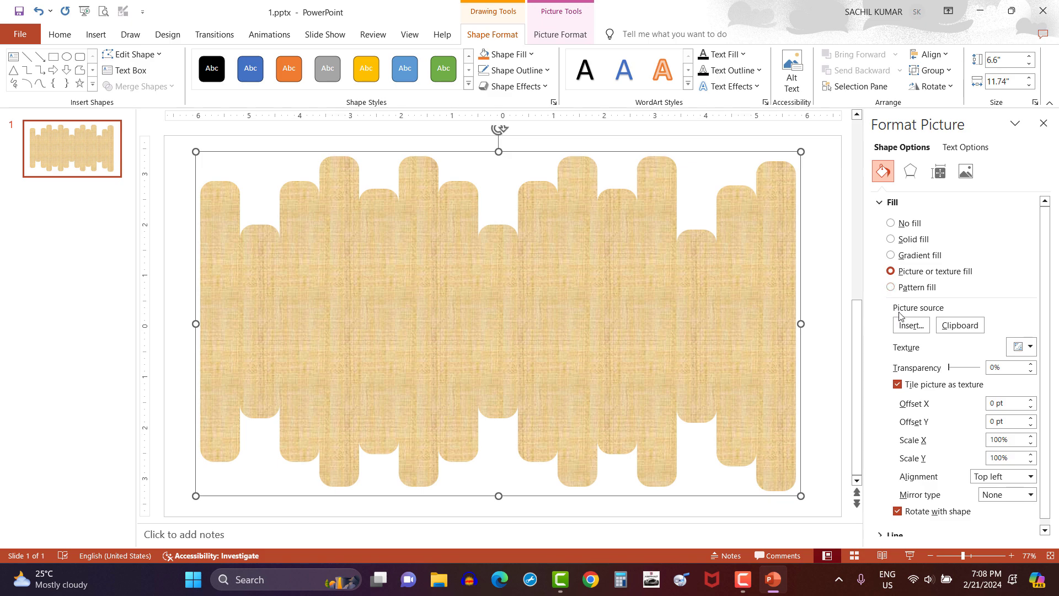
{"action": "left_click", "coordinate": [916, 327]}
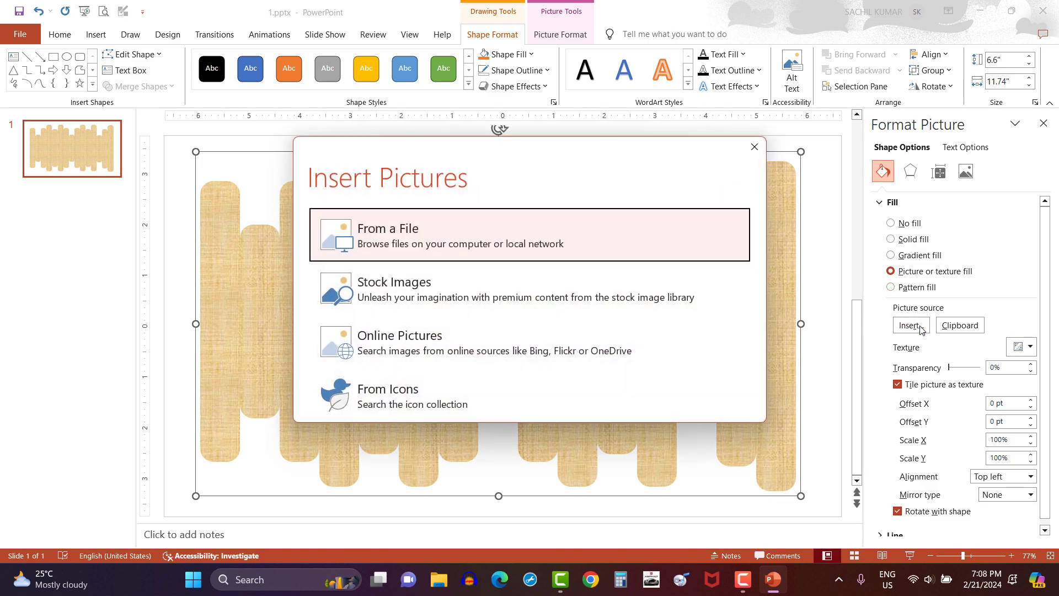
Fill the bars with the misty forest photo from a file and check the result
{"action": "left_click", "coordinate": [439, 233]}
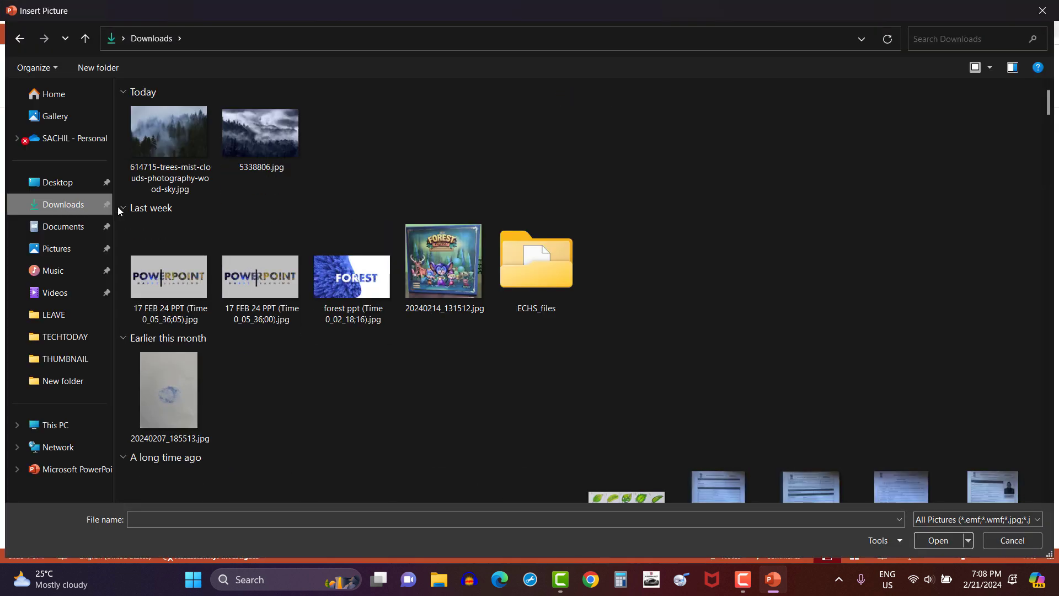
{"action": "left_click", "coordinate": [184, 139]}
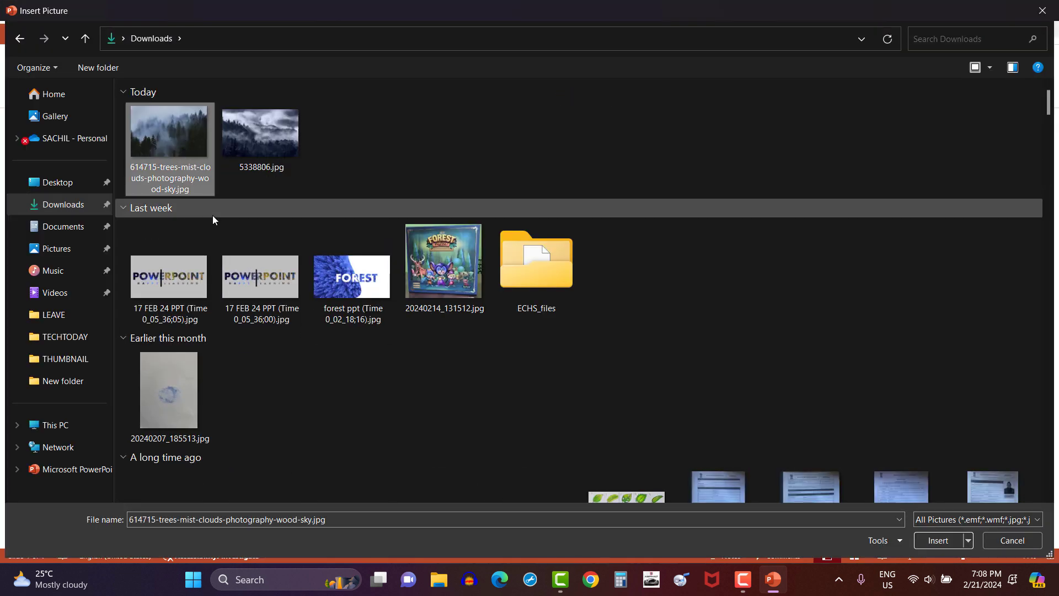
{"action": "left_click", "coordinate": [941, 540]}
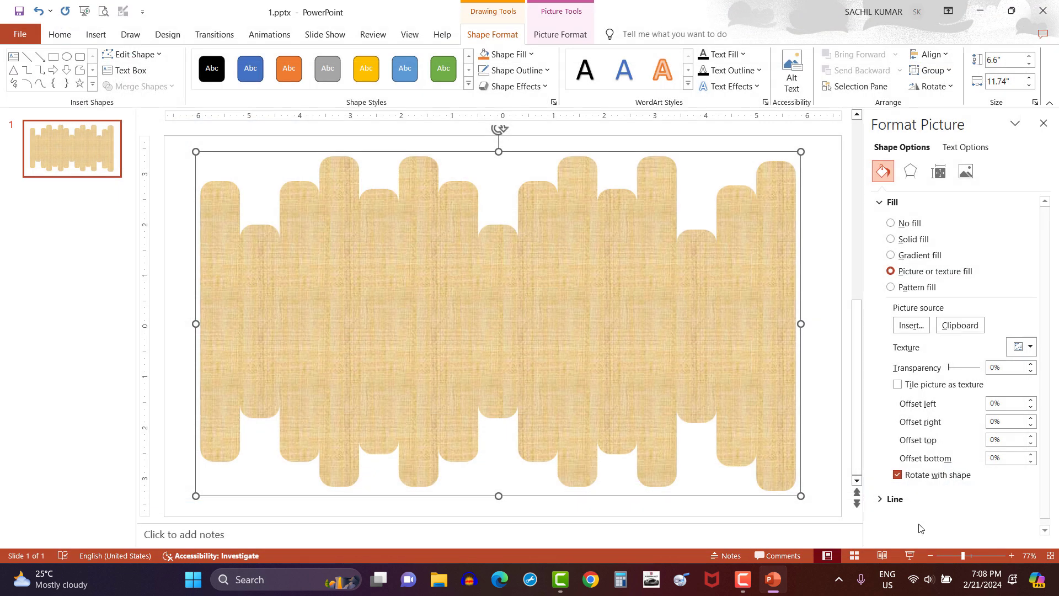
{"action": "left_click", "coordinate": [832, 350]}
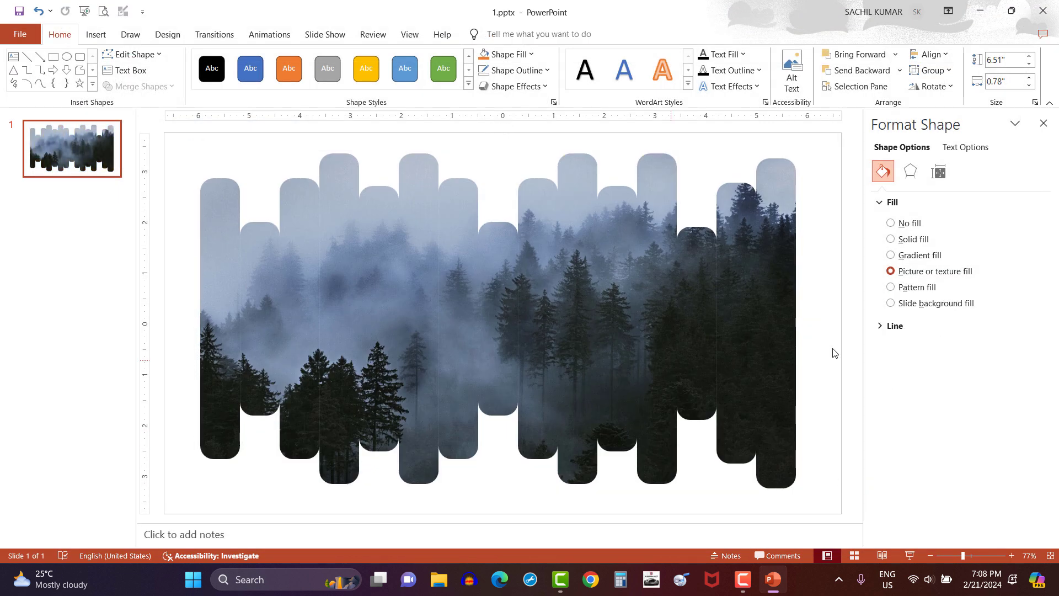
{"action": "left_click", "coordinate": [773, 344]}
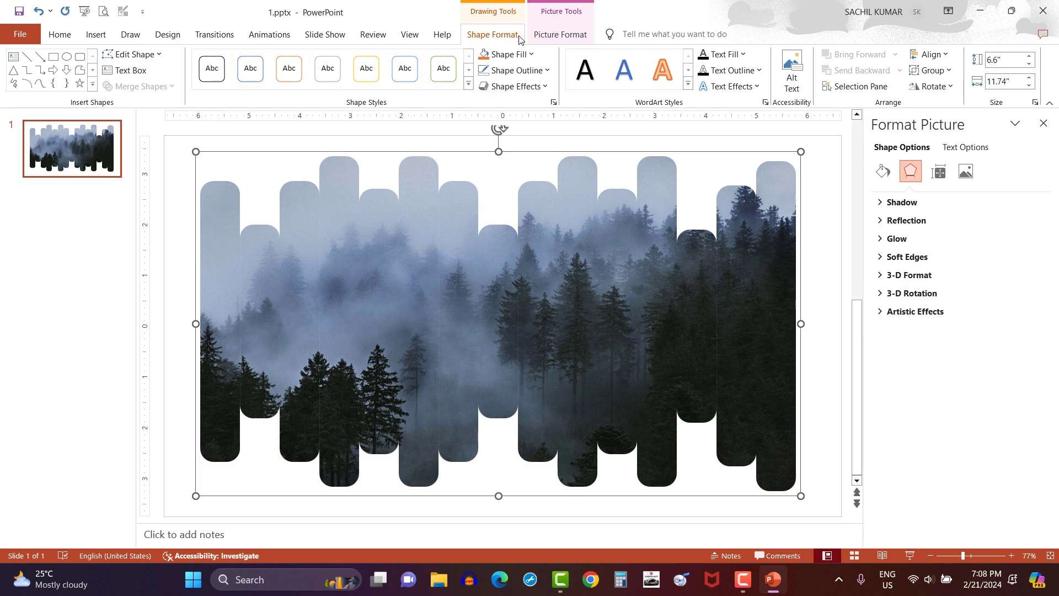
Apply a brighter, higher-contrast Brightness/Contrast correction to the forest picture
{"action": "left_click", "coordinate": [550, 37]}
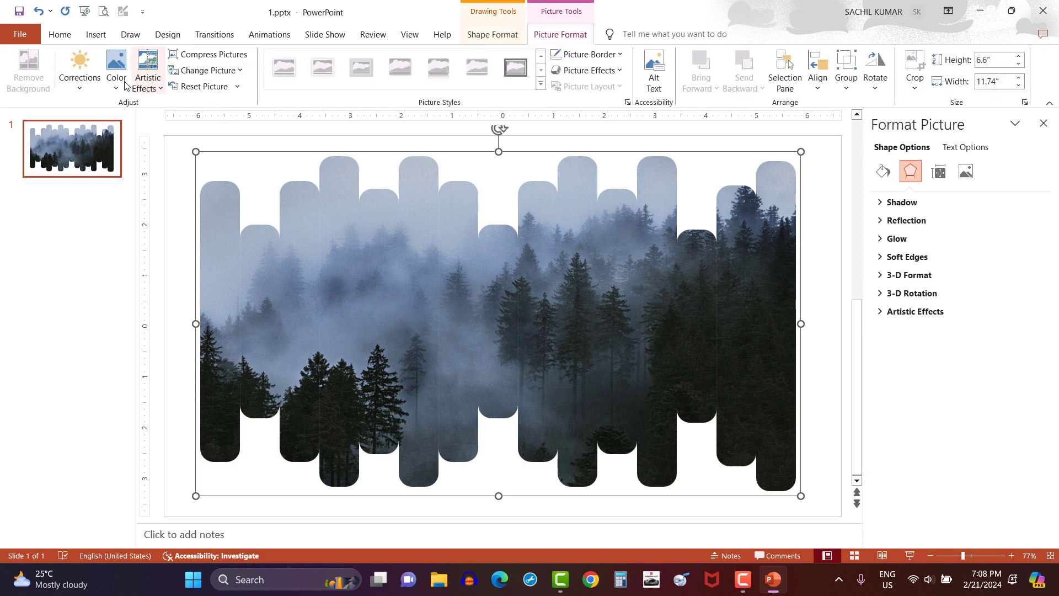
{"action": "left_click", "coordinate": [79, 68]}
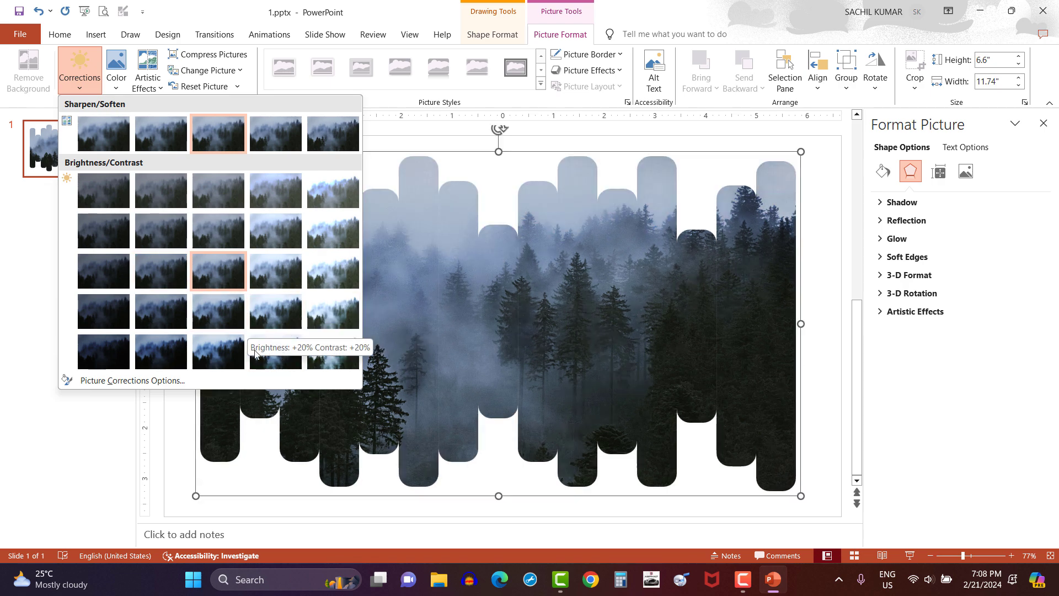
{"action": "left_click", "coordinate": [231, 349]}
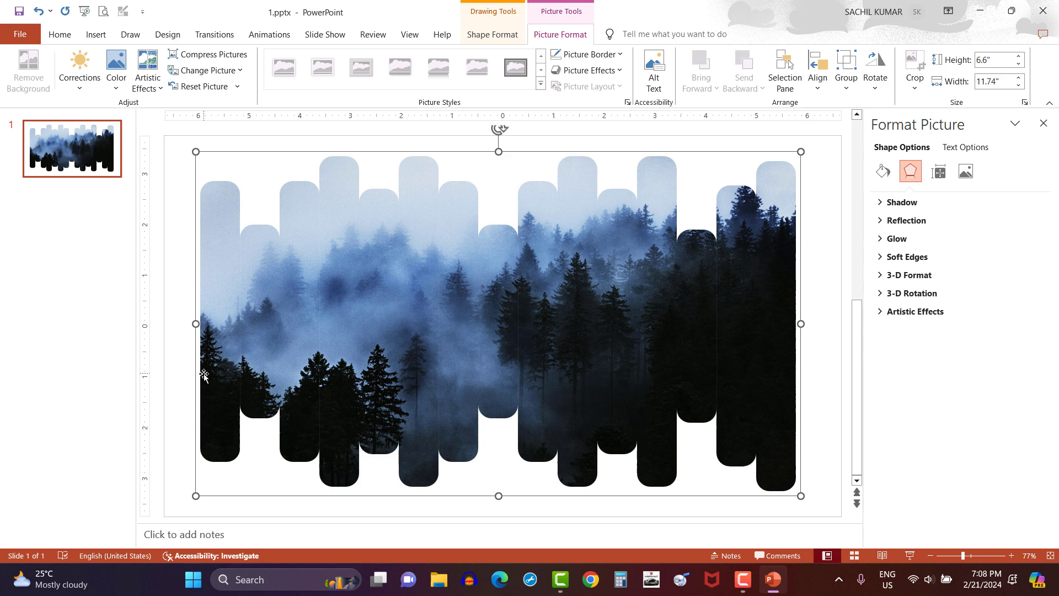
{"action": "left_click", "coordinate": [184, 403]}
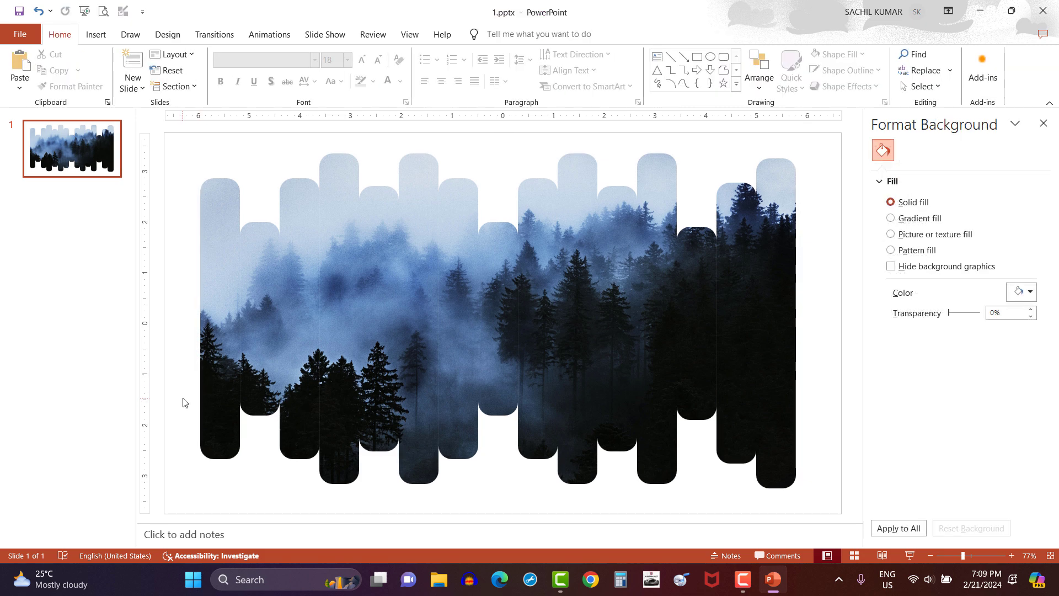
Set the slide background to solid Light Gray, Background 2, Darker 25%
{"action": "left_click", "coordinate": [1031, 293]}
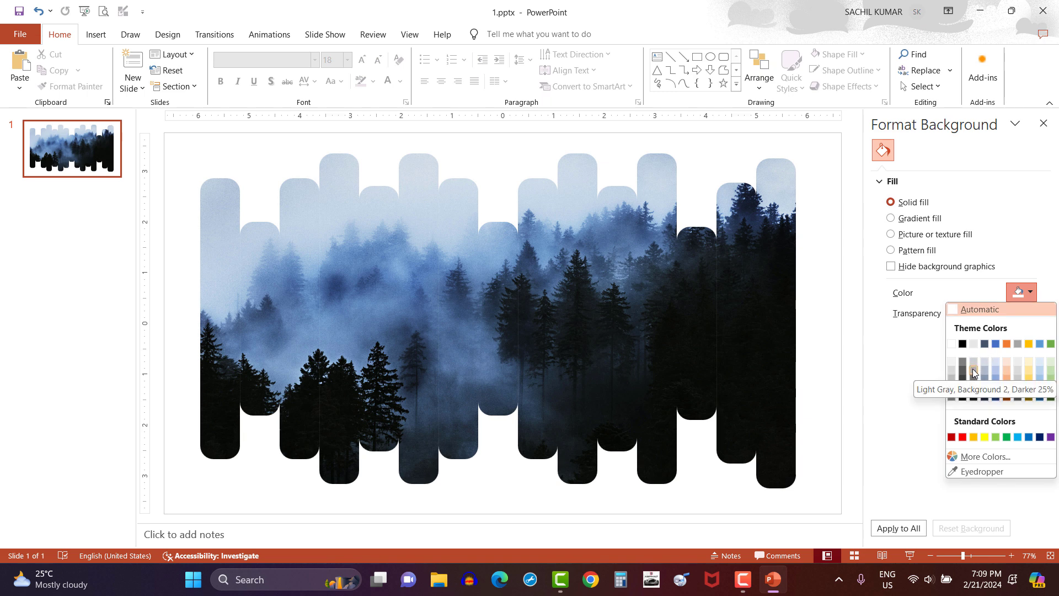
{"action": "left_click", "coordinate": [973, 386]}
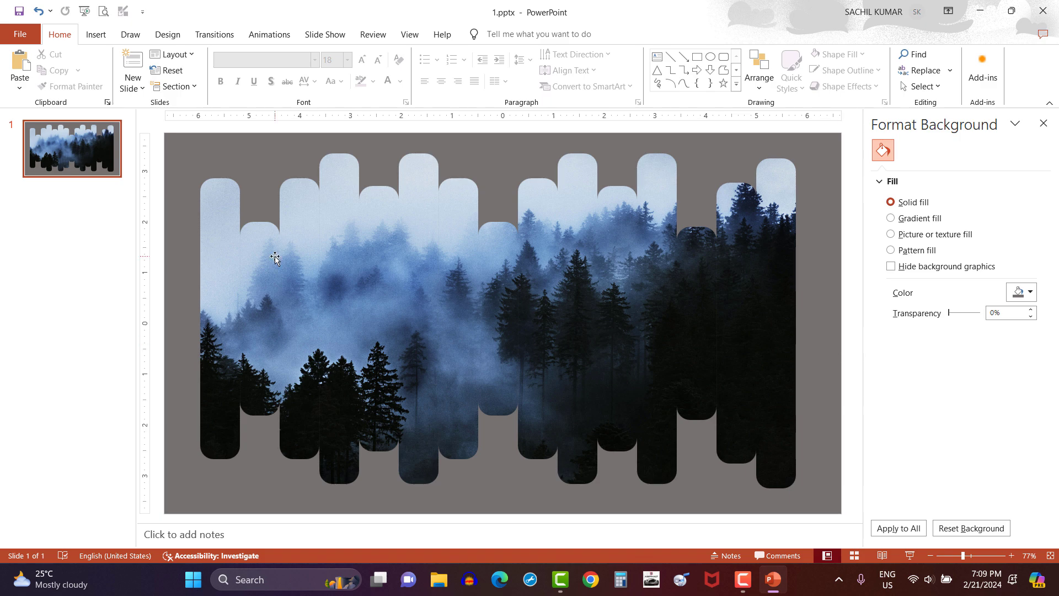
{"action": "left_click", "coordinate": [96, 34]}
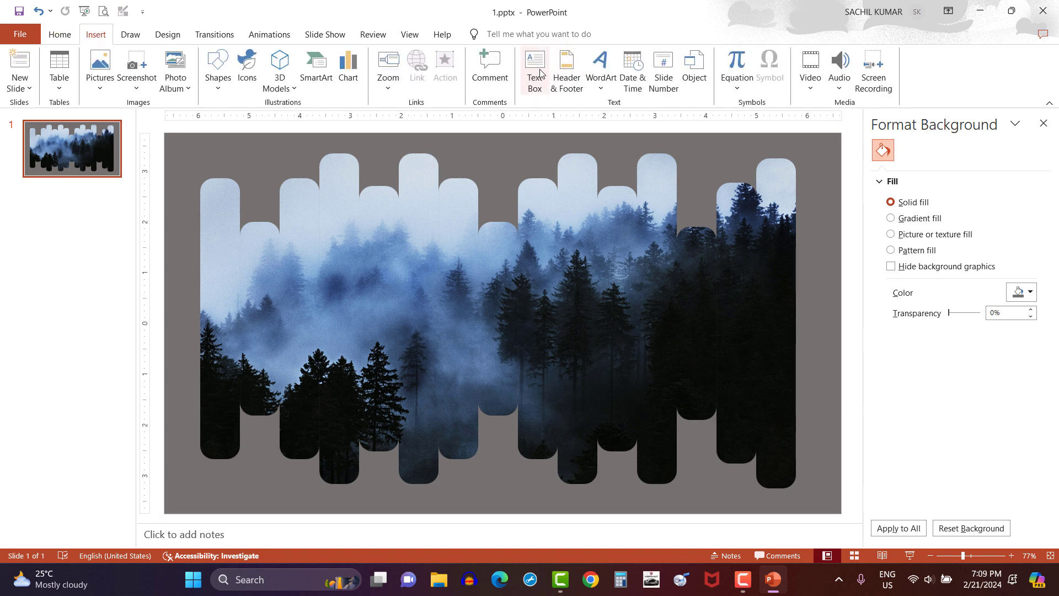
Add a text box over the picture reading 'INNOVATIVE POWERPOINT'
{"action": "left_click", "coordinate": [534, 71]}
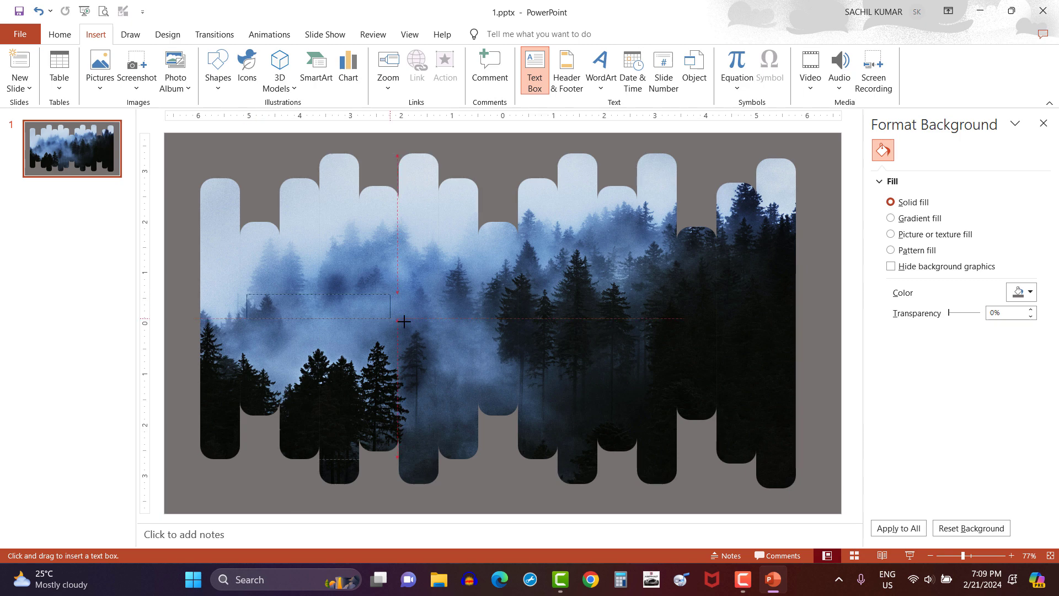
{"action": "left_click_drag", "start_coordinate": [404, 321], "coordinate": [439, 317]}
{"action": "type", "text": "INNOV"}
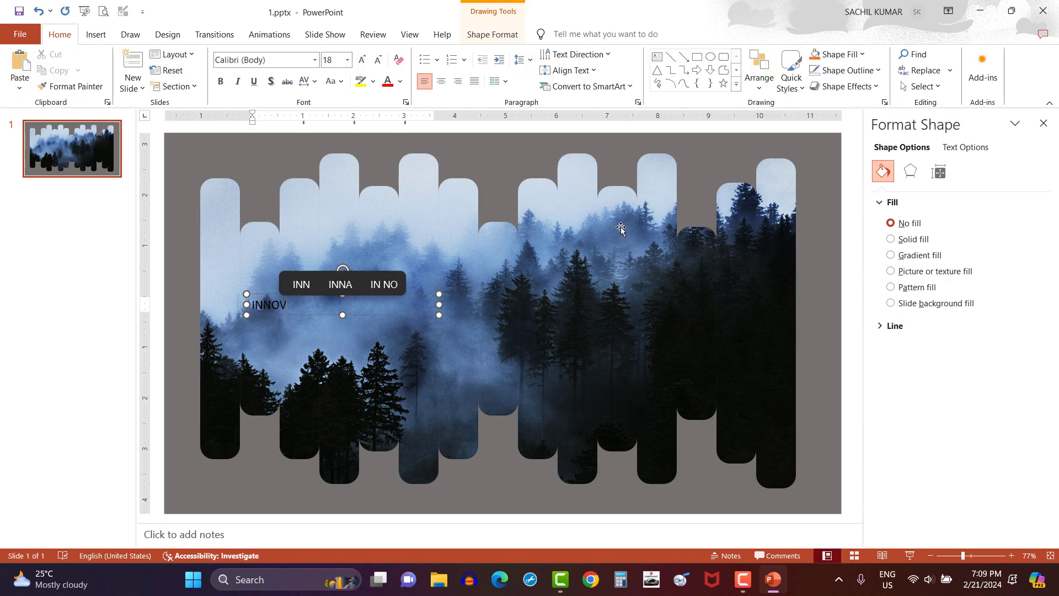
{"action": "type", "text": "ATIVE POWERPOIN"}
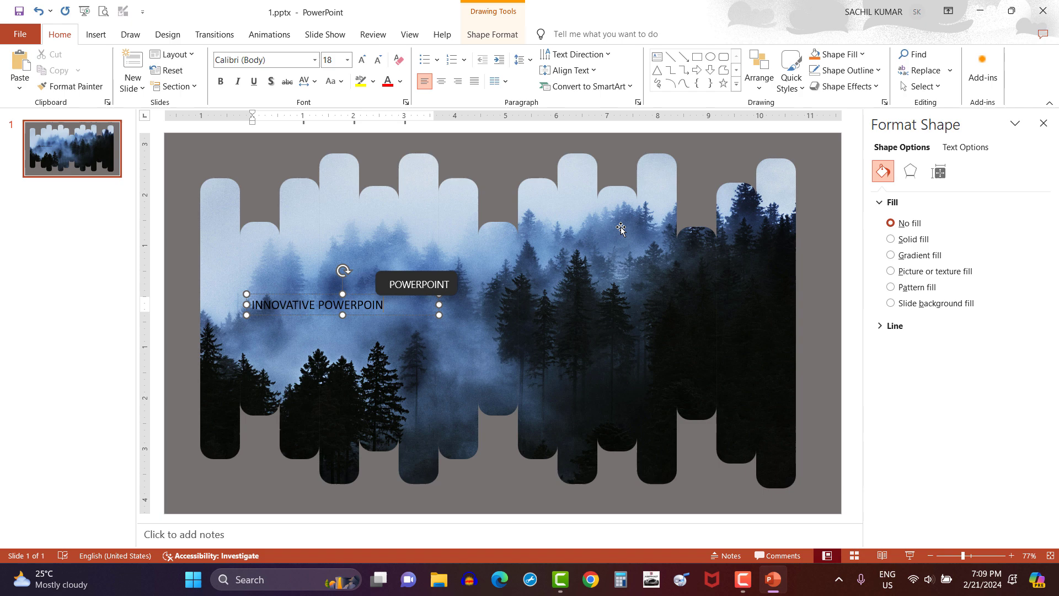
{"action": "type", "text": "T"}
{"action": "key", "text": "Escape"}
Format the title as 32 pt Aharoni in white
{"action": "left_click", "coordinate": [347, 60]}
{"action": "left_click", "coordinate": [330, 236]}
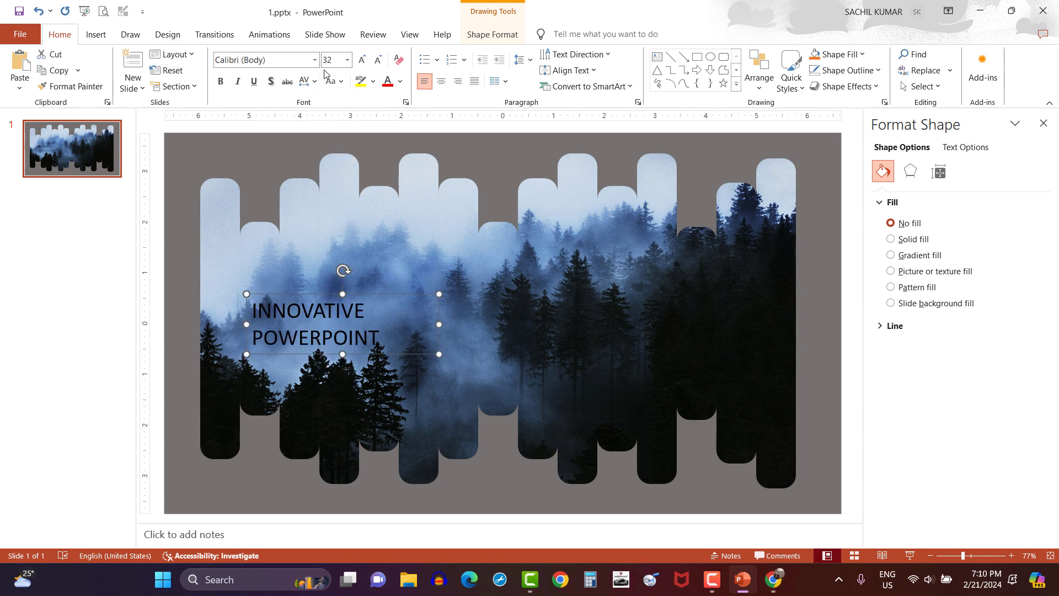
{"action": "left_click", "coordinate": [315, 60]}
{"action": "left_click", "coordinate": [265, 177]}
{"action": "left_click", "coordinate": [400, 81]}
{"action": "left_click", "coordinate": [388, 111]}
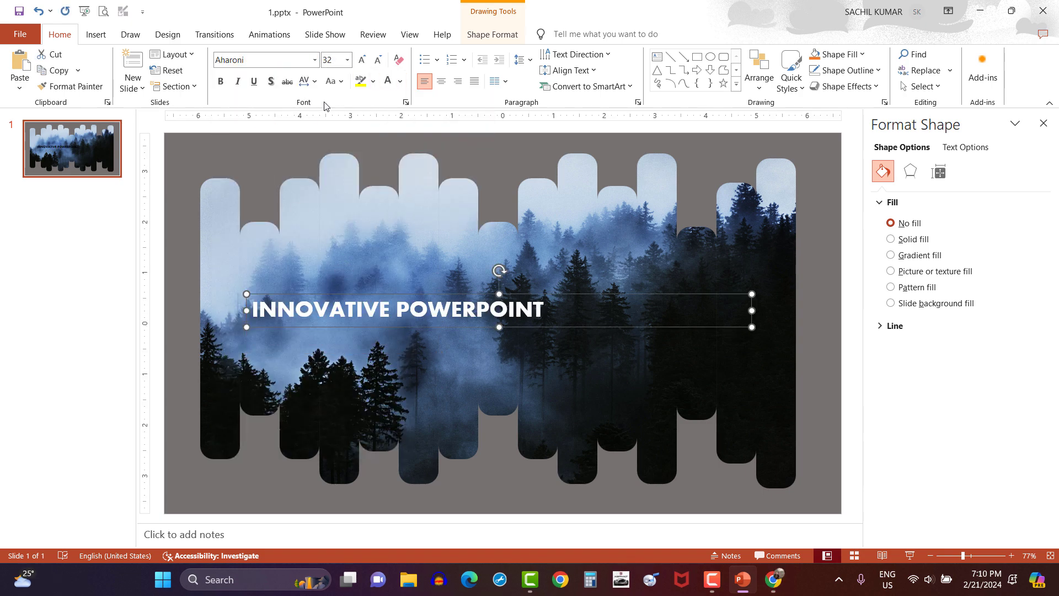
Expand the title's character spacing, then widen and shift the box so it fits one line
{"action": "left_click", "coordinate": [308, 81]}
{"action": "left_click", "coordinate": [342, 181]}
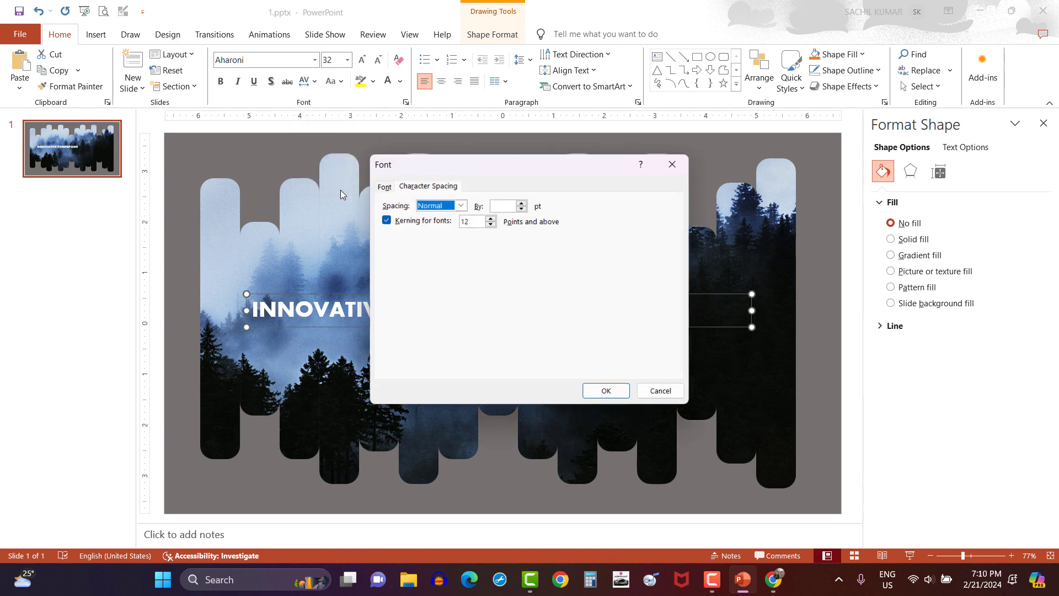
{"action": "left_click", "coordinate": [506, 207]}
{"action": "key", "text": "Return"}
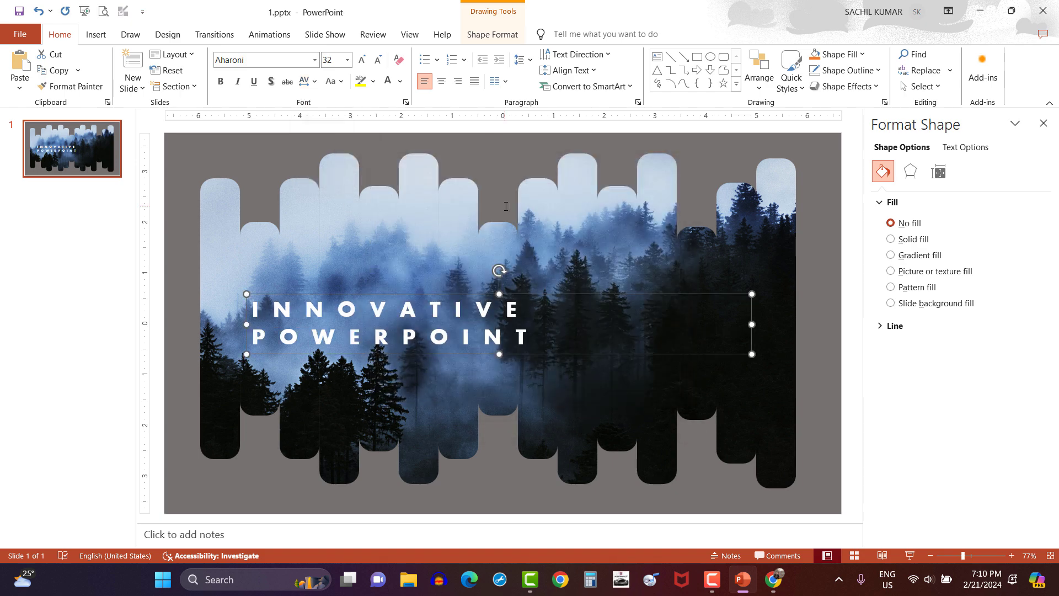
{"action": "left_click_drag", "start_coordinate": [752, 323], "coordinate": [796, 325]}
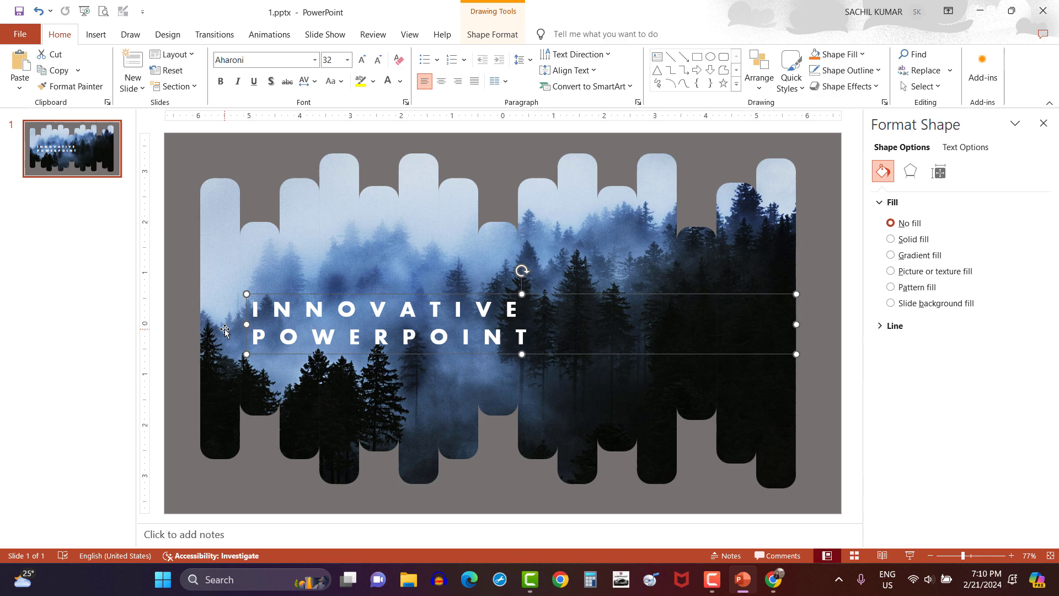
{"action": "left_click_drag", "start_coordinate": [225, 329], "coordinate": [179, 330]}
Change the INNOVATIVE POWERPOINT title font from Aharoni to Segoe UI Variable Display Semibold
{"action": "left_click", "coordinate": [332, 298]}
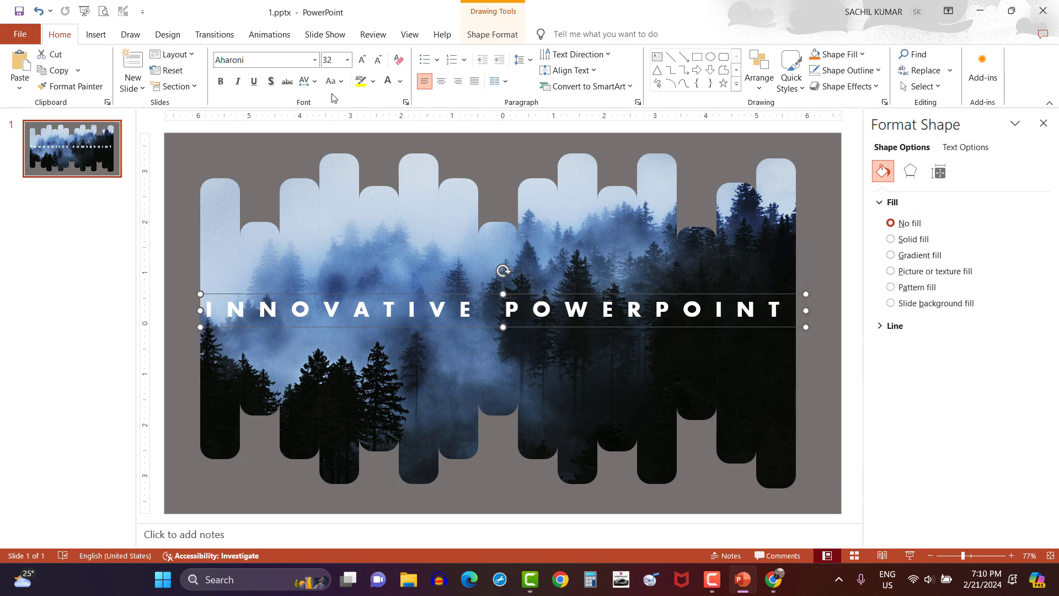
{"action": "left_click", "coordinate": [315, 60]}
{"action": "scroll", "coordinate": [278, 274], "scroll_direction": "down", "scroll_amount": 10}
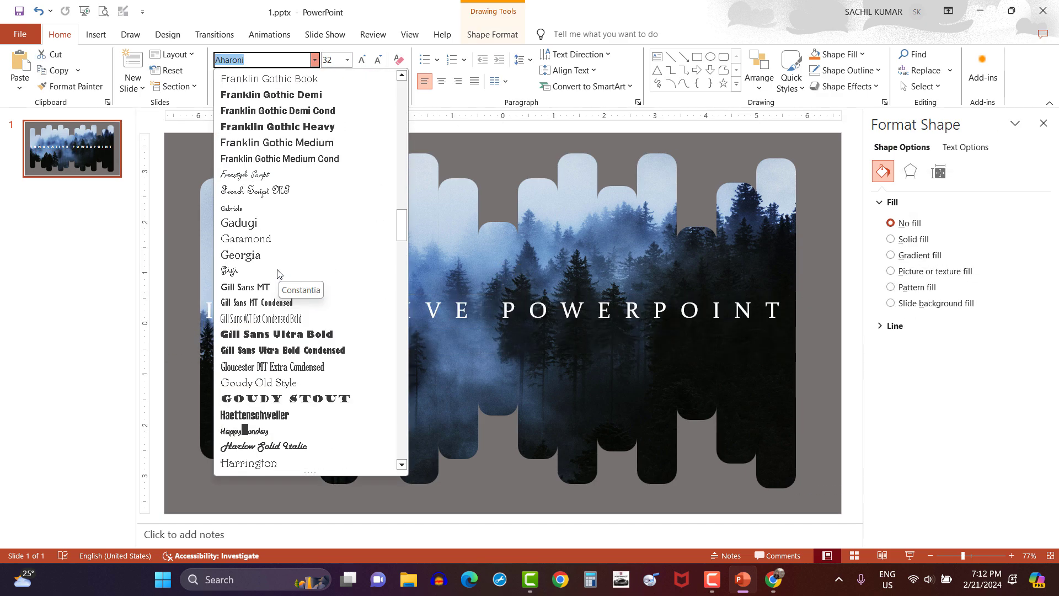
{"action": "scroll", "coordinate": [277, 274], "scroll_direction": "down", "scroll_amount": 20}
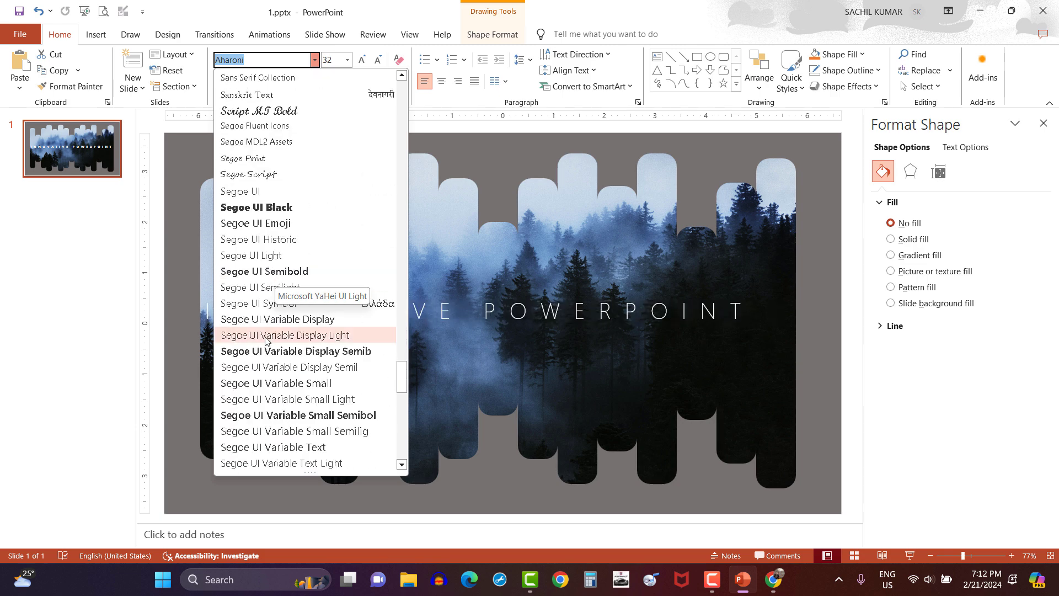
{"action": "left_click", "coordinate": [265, 350]}
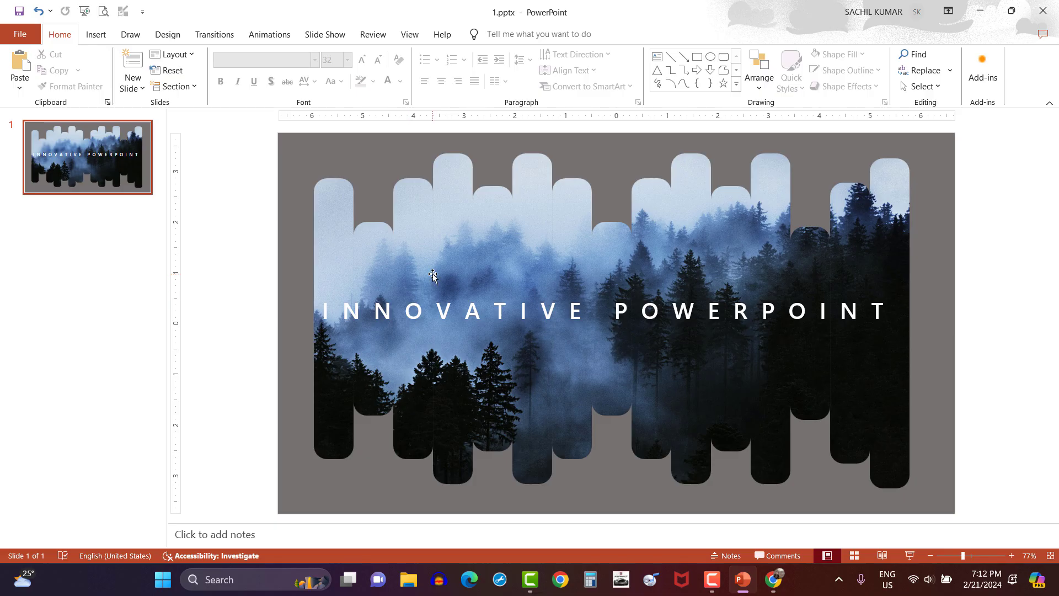
Give the forest picture a Fade entrance animation
{"action": "left_click", "coordinate": [269, 34]}
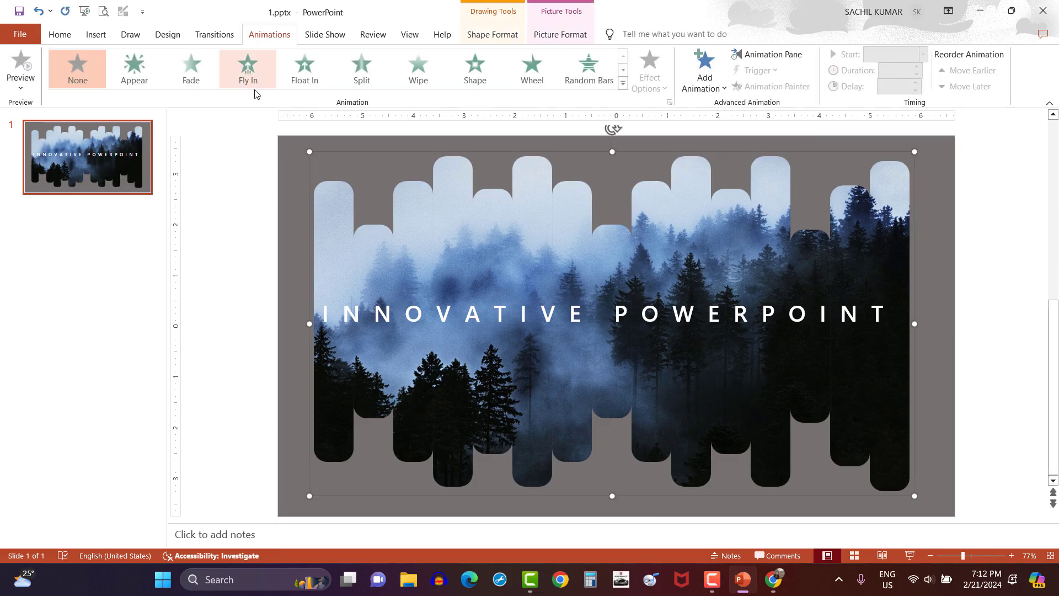
{"action": "left_click", "coordinate": [704, 71]}
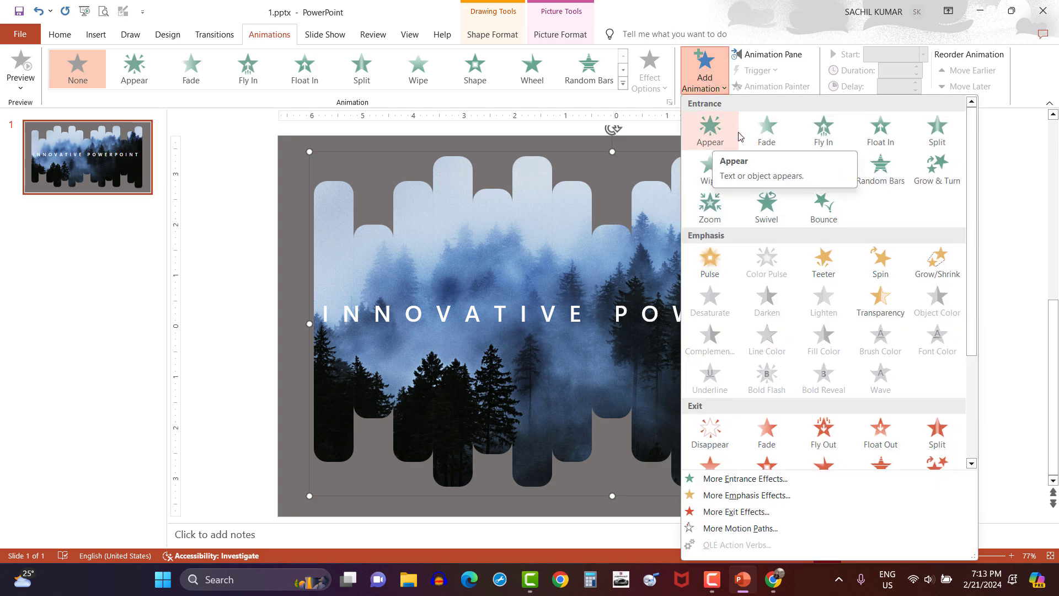
{"action": "left_click", "coordinate": [767, 132]}
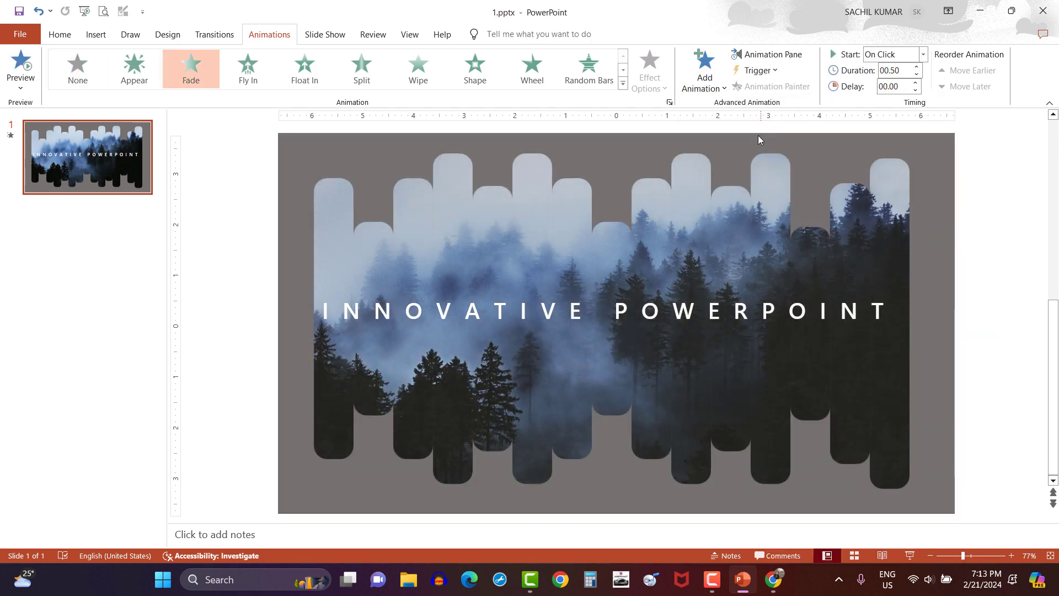
Give the title a Dissolve In entrance effect that plays after the picture
{"action": "left_click", "coordinate": [669, 312]}
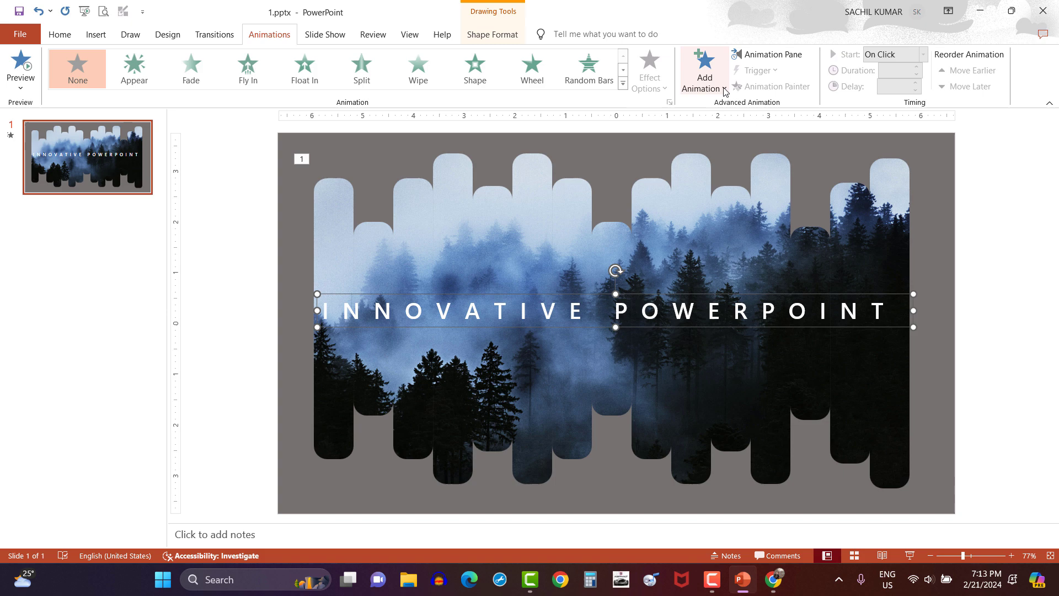
{"action": "left_click", "coordinate": [704, 72]}
{"action": "left_click", "coordinate": [771, 480]}
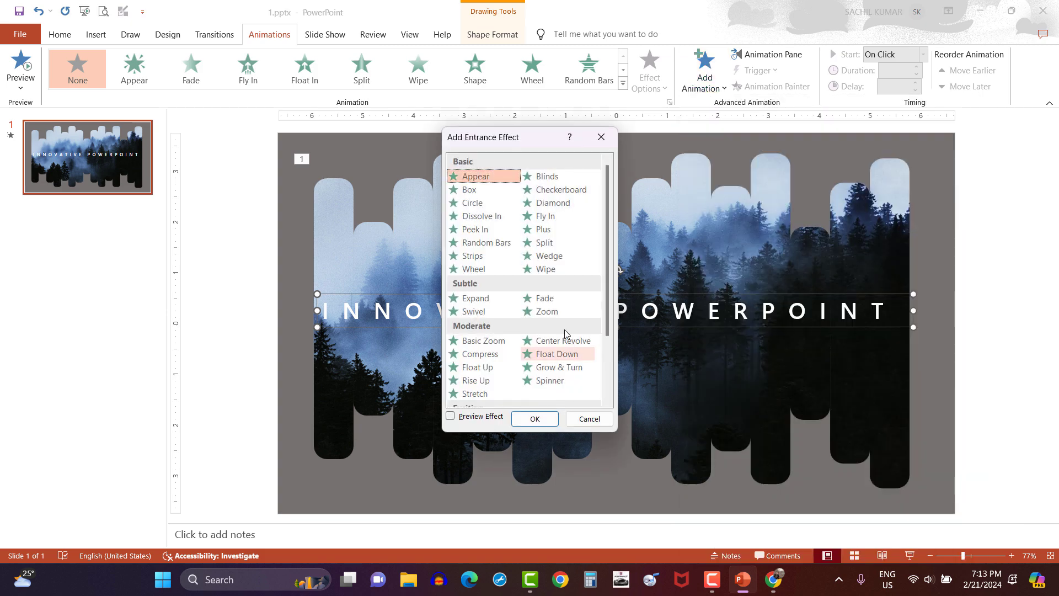
{"action": "left_click", "coordinate": [482, 215]}
{"action": "left_click", "coordinate": [541, 429]}
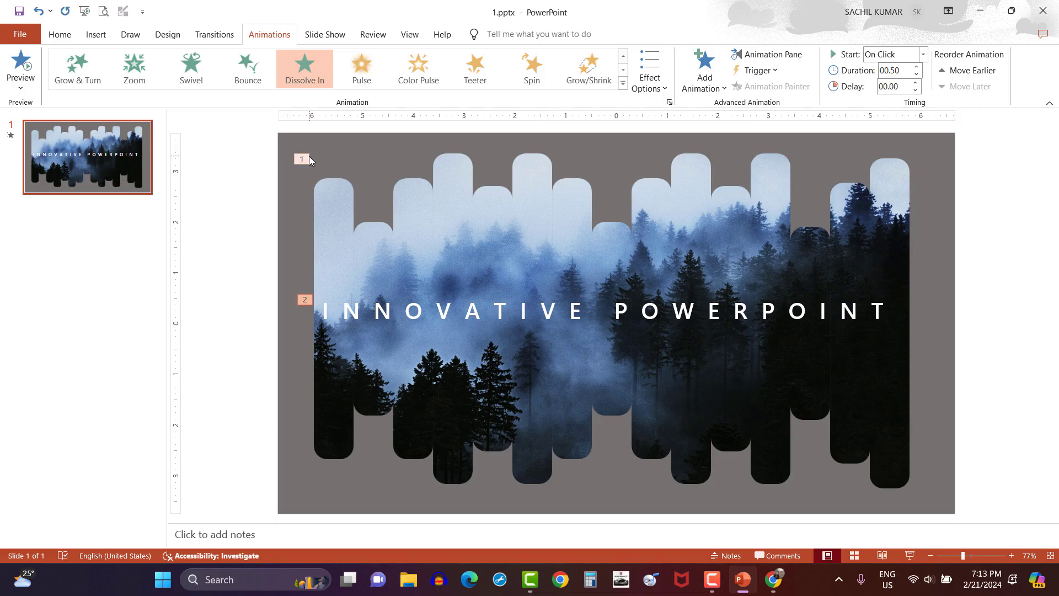
Set the picture's Fade duration to 01.00 and the title's Dissolve In to 02.25
{"action": "left_click", "coordinate": [307, 158]}
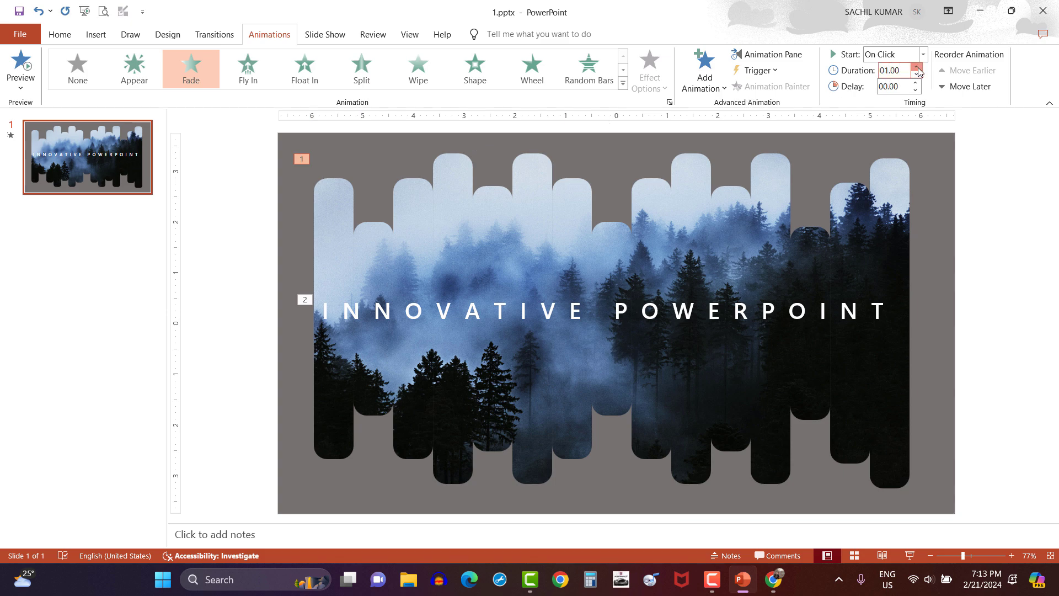
{"action": "left_click", "coordinate": [598, 304]}
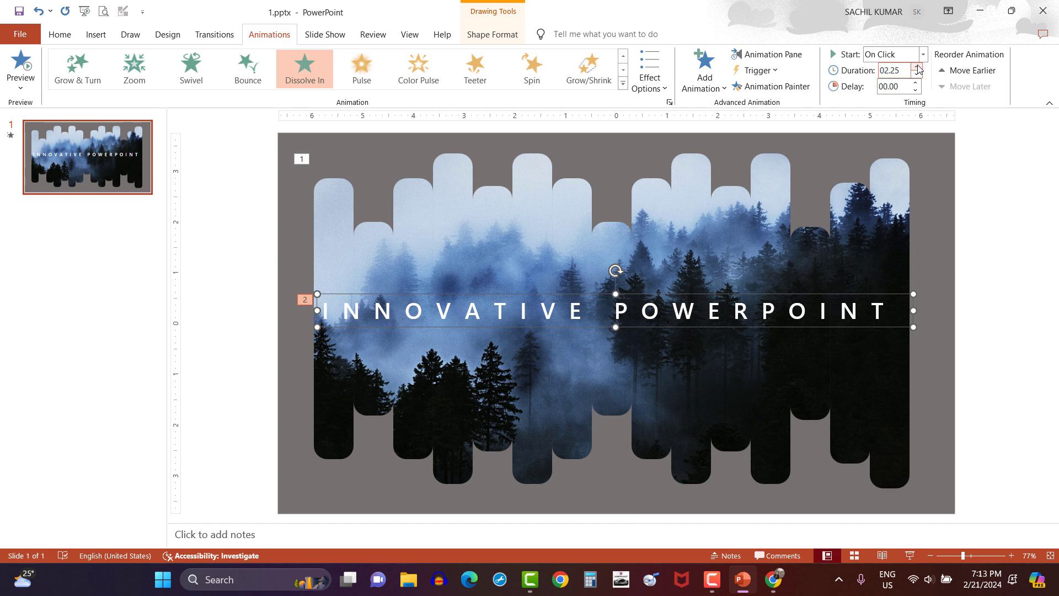
{"action": "left_click", "coordinate": [995, 400]}
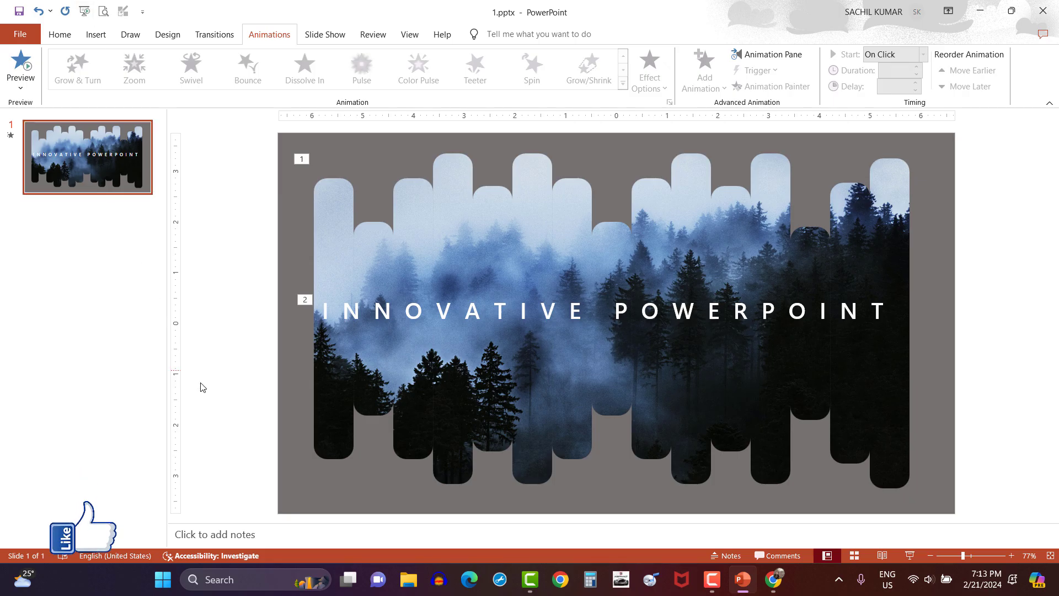
{"action": "left_click", "coordinate": [28, 61]}
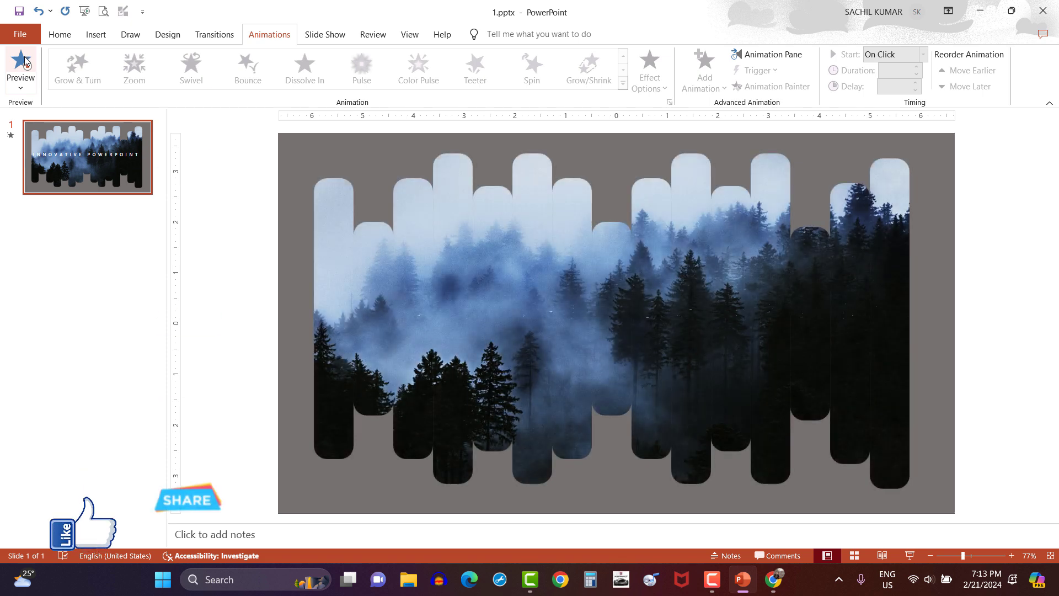